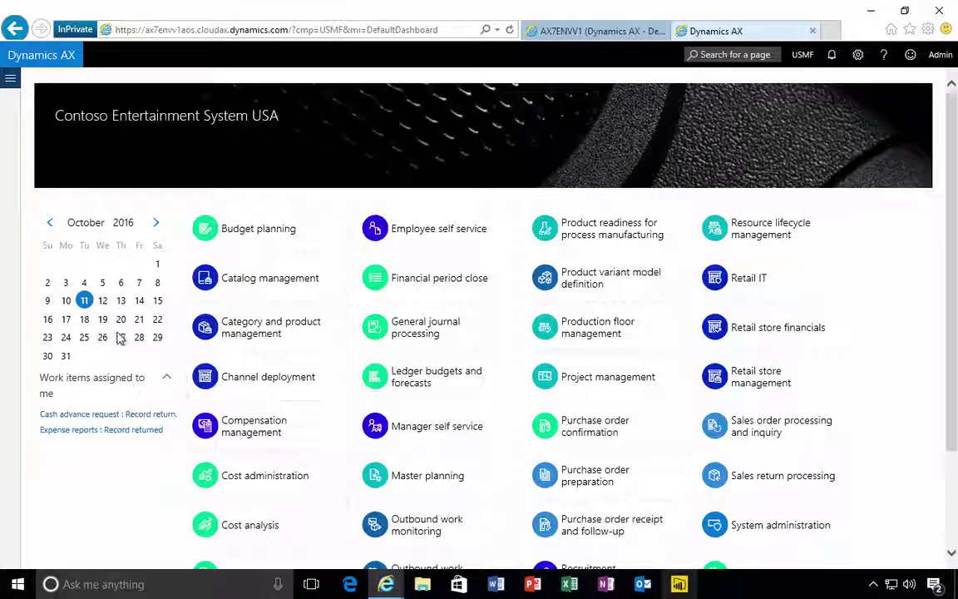
Step: Go to Procurement and sourcing > Procurement categories
{"action": "left_click", "coordinate": [12, 83]}
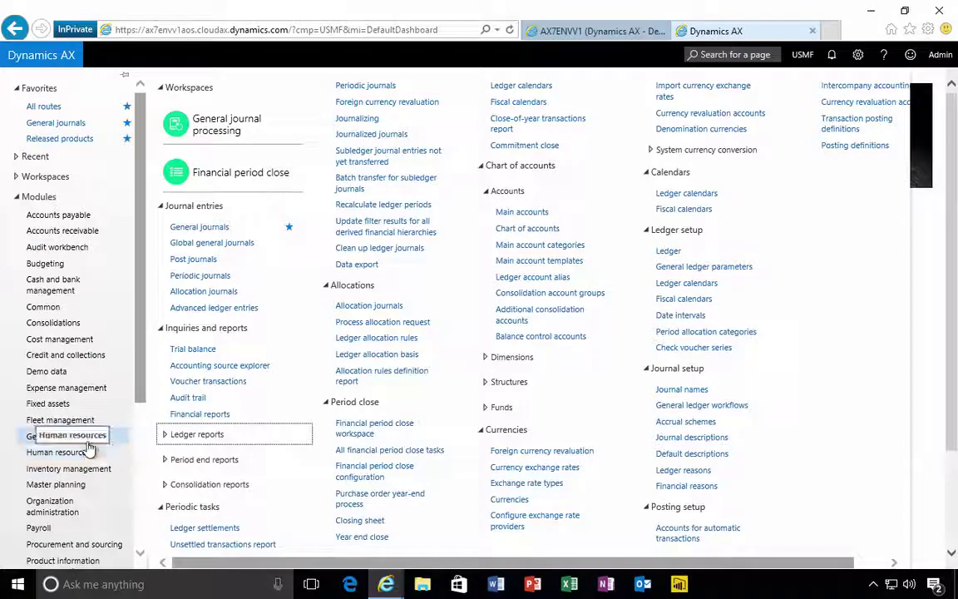
{"action": "scroll", "coordinate": [127, 347], "scroll_direction": "down", "scroll_amount": 1}
{"action": "scroll", "coordinate": [147, 442], "scroll_direction": "down", "scroll_amount": 2}
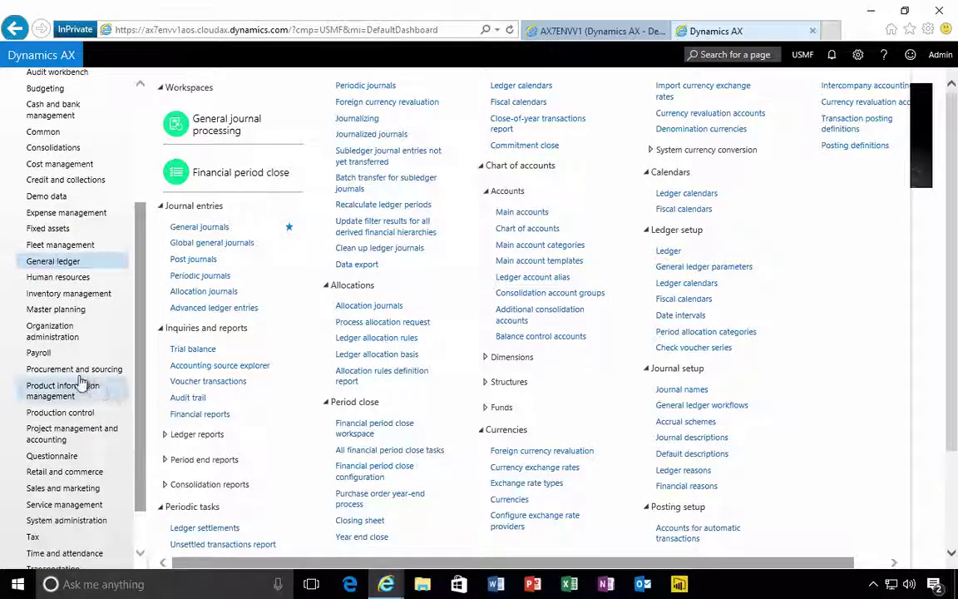
{"action": "left_click", "coordinate": [67, 371]}
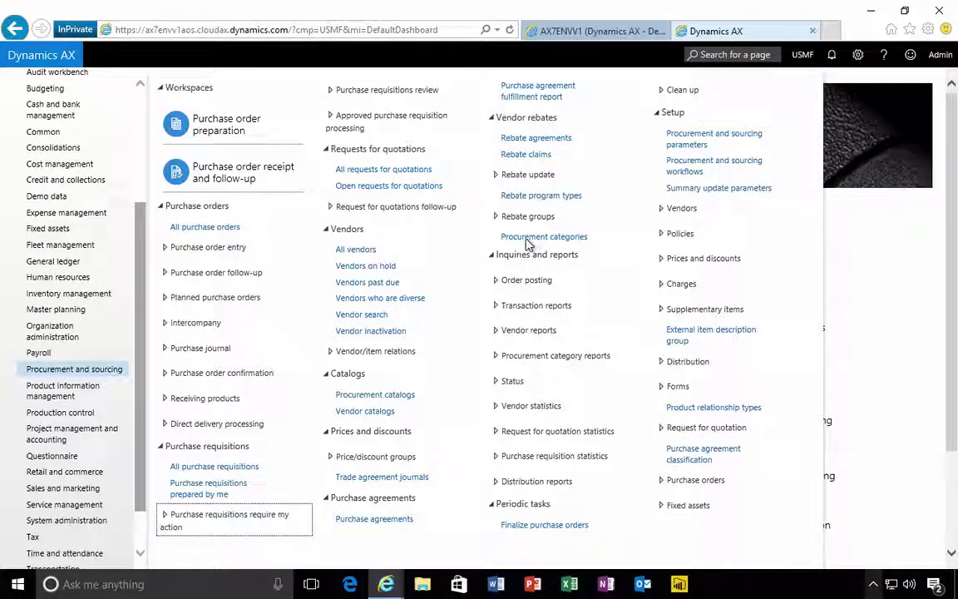
{"action": "left_click", "coordinate": [525, 239]}
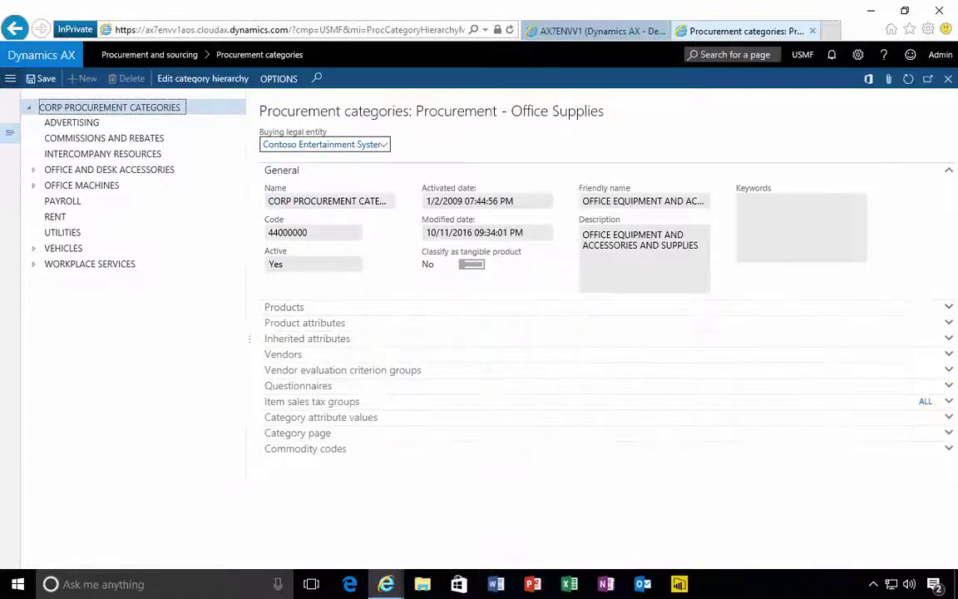
Step: Expand WORKPLACE SERVICES and review its Light Bulbs and parent category details
{"action": "left_click", "coordinate": [34, 263]}
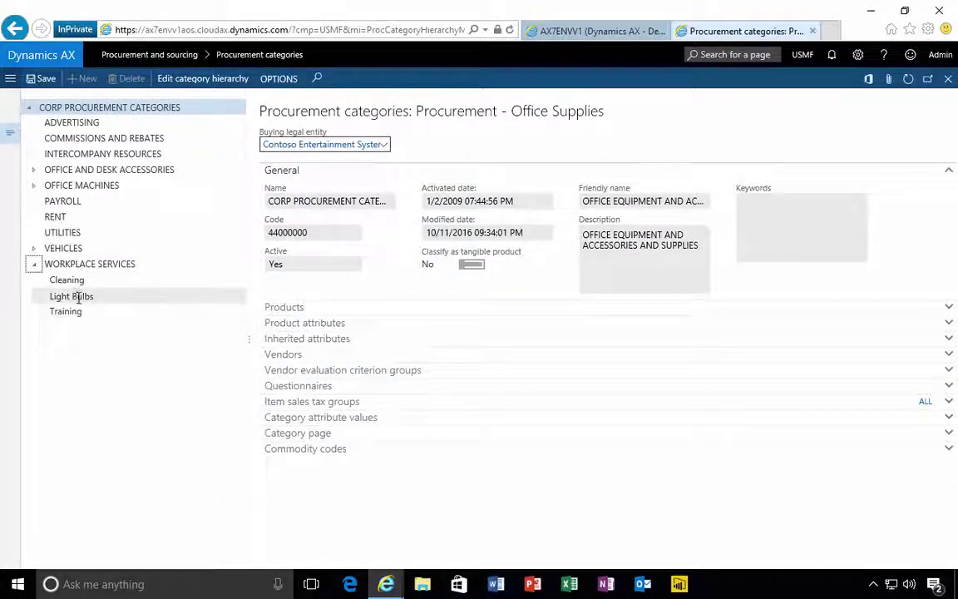
{"action": "left_click", "coordinate": [75, 296]}
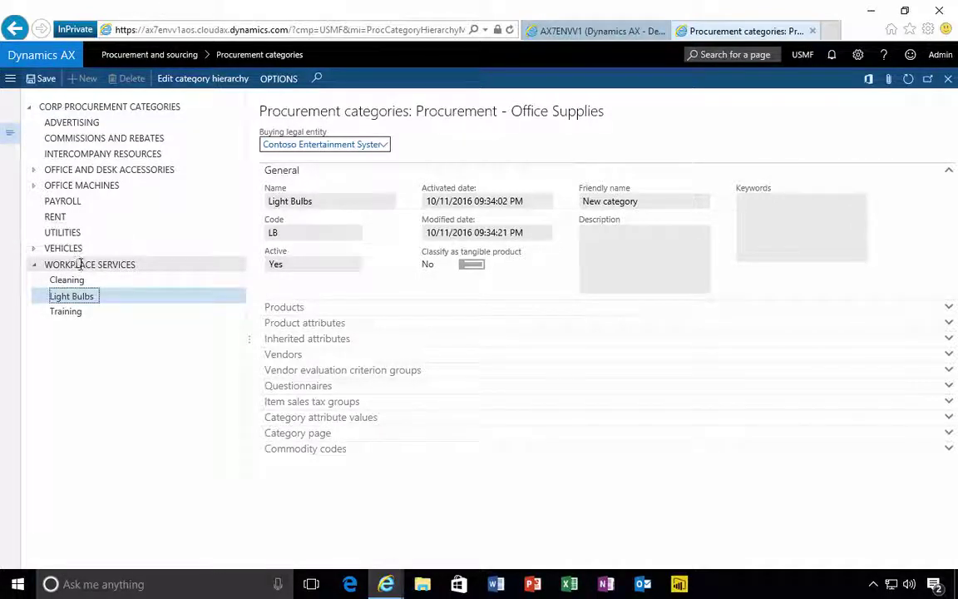
{"action": "left_click", "coordinate": [78, 264]}
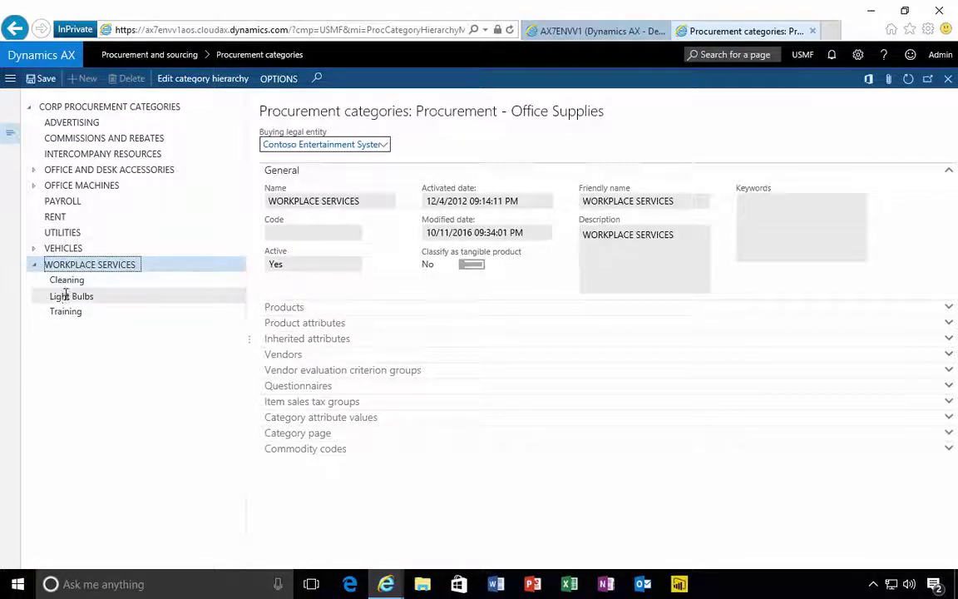
Step: In the hierarchy editor, add category 'Plant watering' with code PW under WORKPLACE SERVICES
{"action": "left_click", "coordinate": [190, 81]}
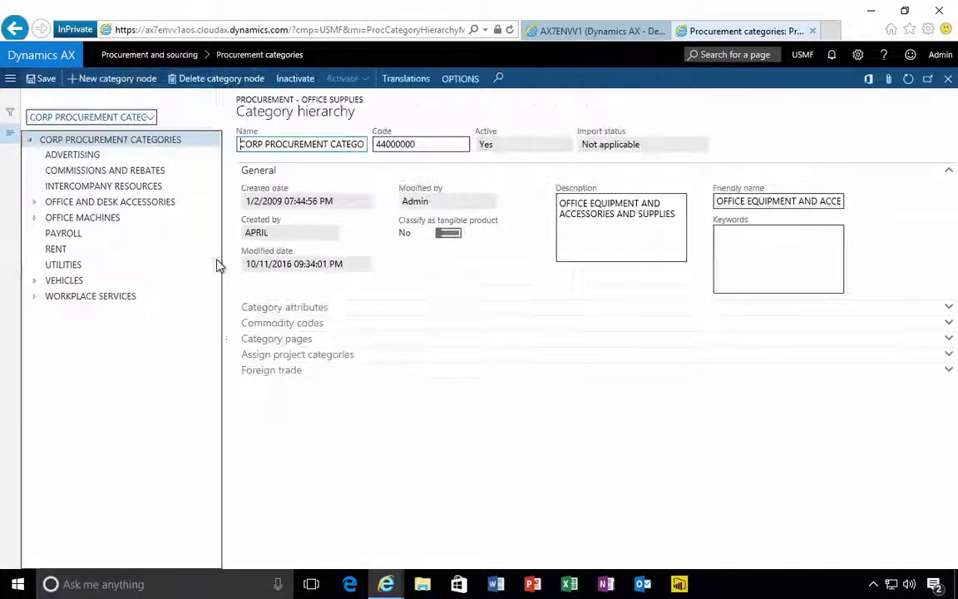
{"action": "left_click", "coordinate": [34, 296]}
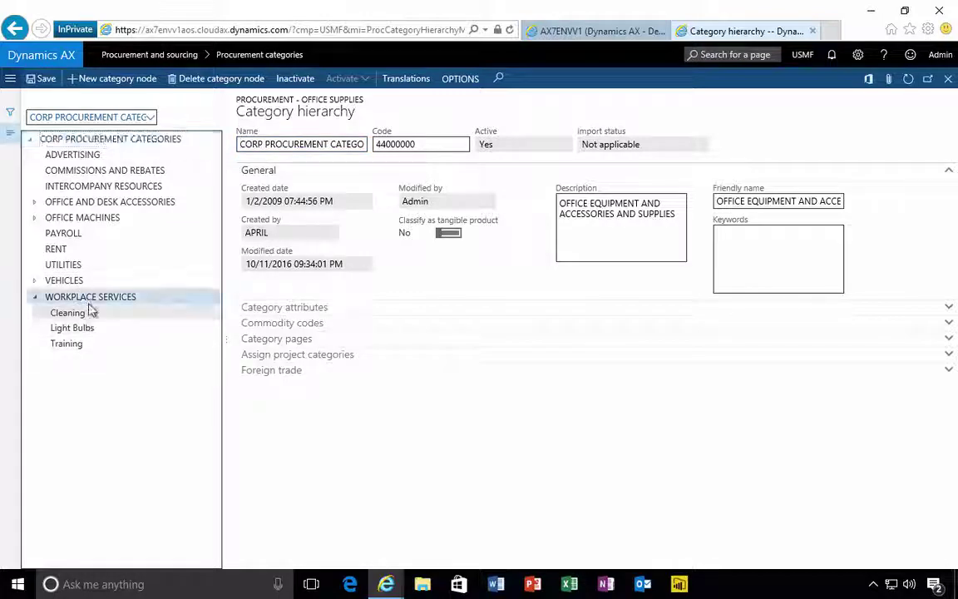
{"action": "left_click", "coordinate": [96, 298]}
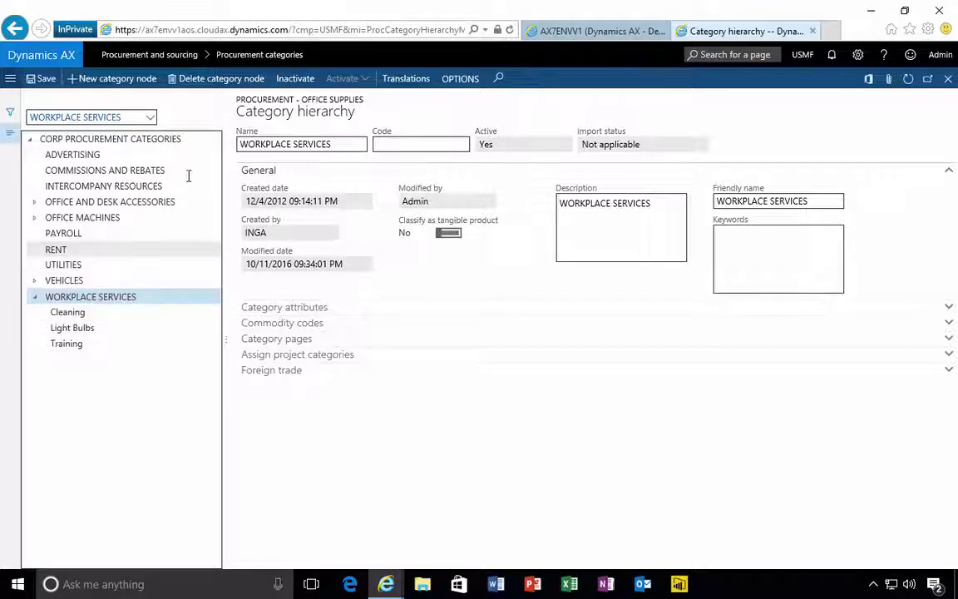
{"action": "left_click", "coordinate": [103, 87]}
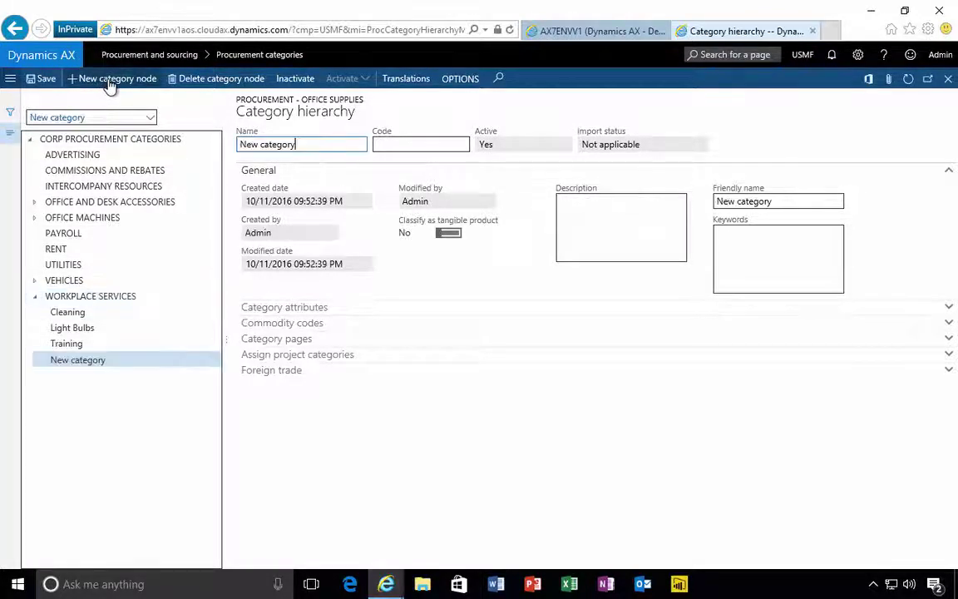
{"action": "key", "text": "ctrl+a"}
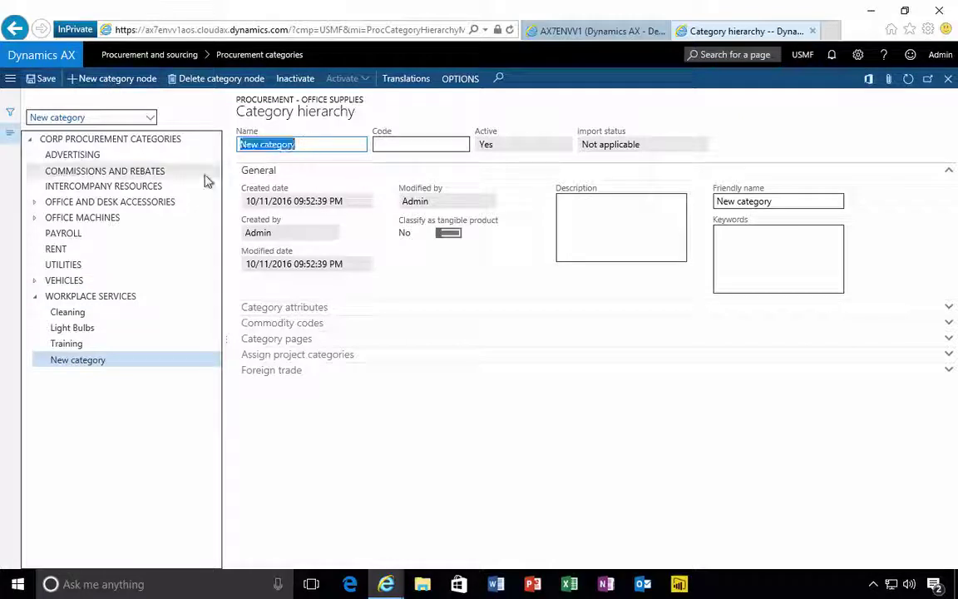
{"action": "type", "text": "Plant watering"}
{"action": "key", "text": "Tab"}
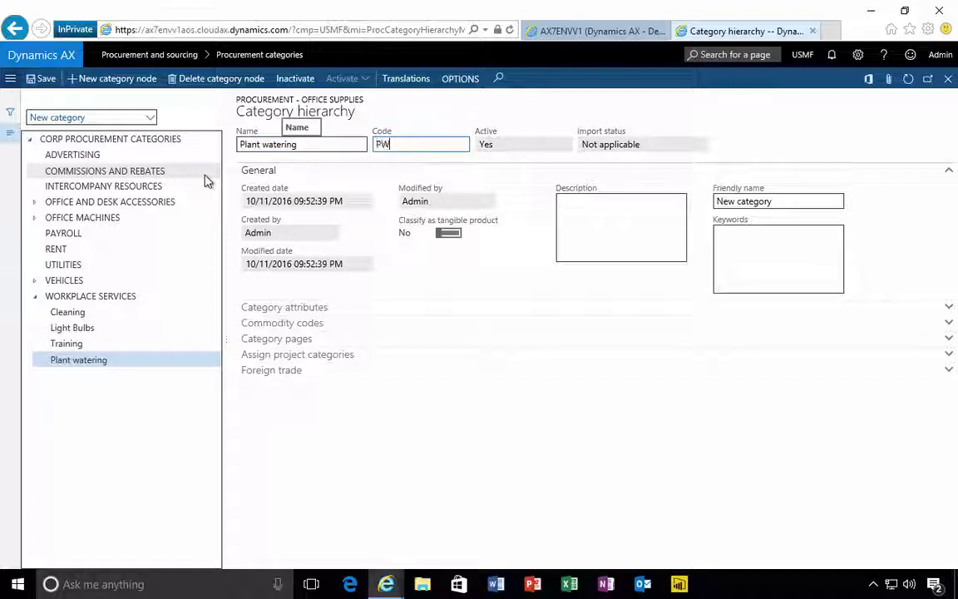
{"action": "key", "text": "Tab"}
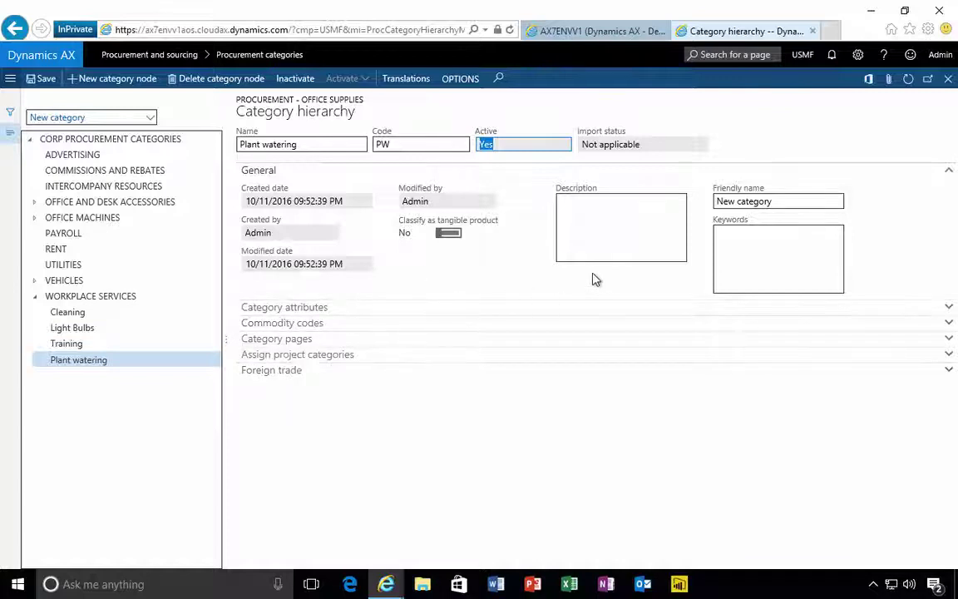
Step: Close the hierarchy editor, confirm Plant watering under WORKPLACE SERVICES, and close Procurement categories
{"action": "left_click", "coordinate": [948, 83]}
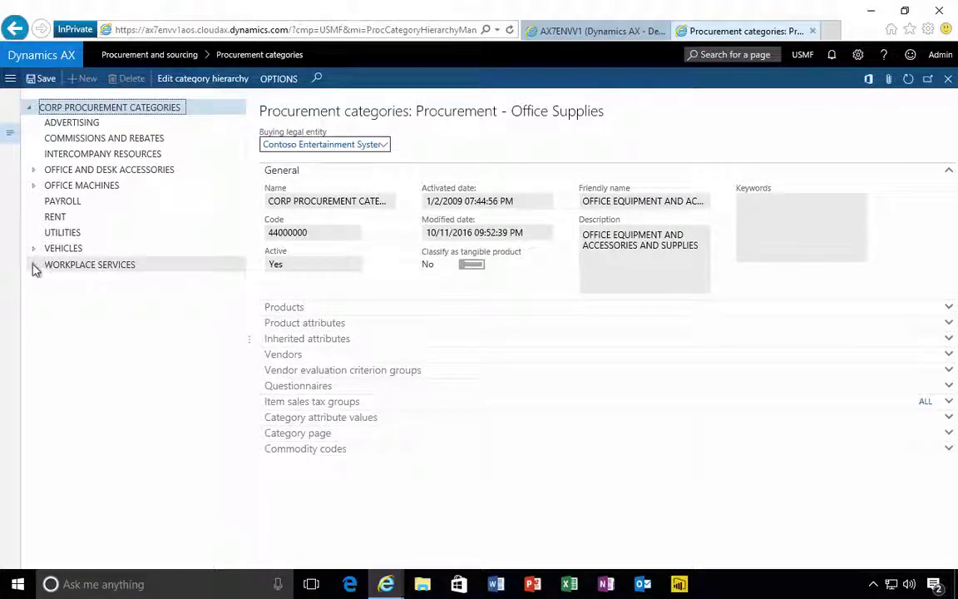
{"action": "left_click", "coordinate": [34, 265]}
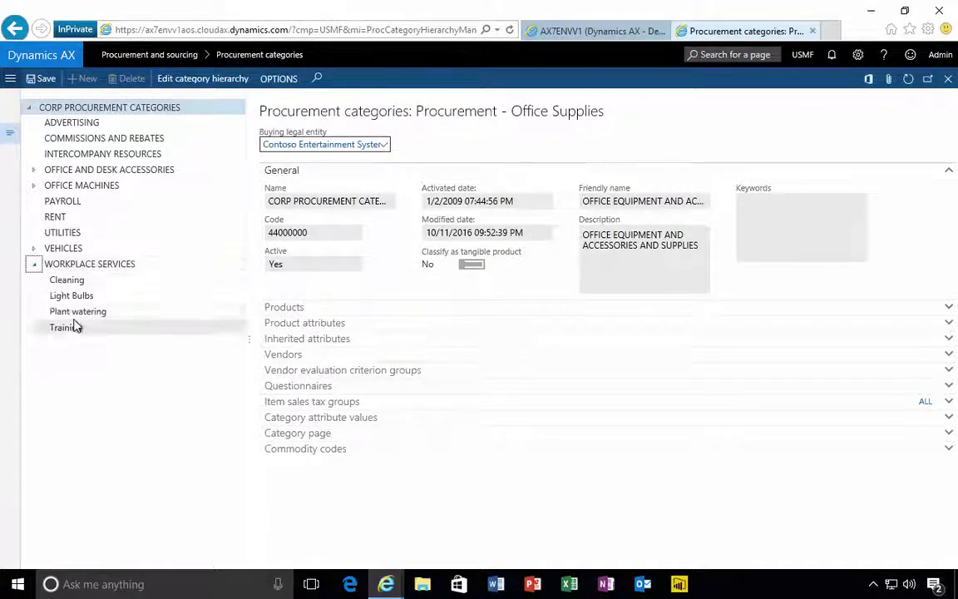
{"action": "left_click_drag", "start_coordinate": [77, 327], "coordinate": [228, 264]}
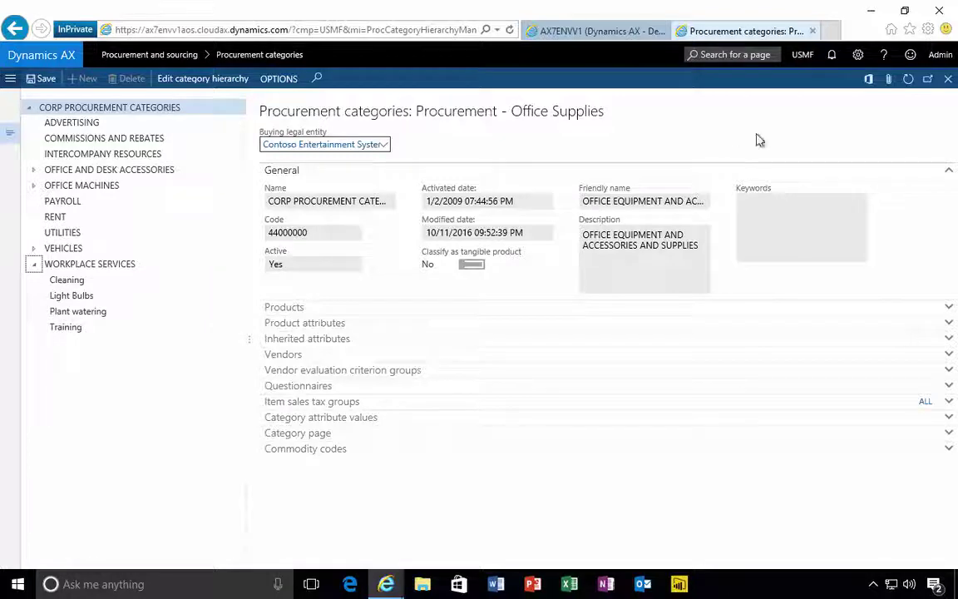
{"action": "left_click", "coordinate": [949, 79]}
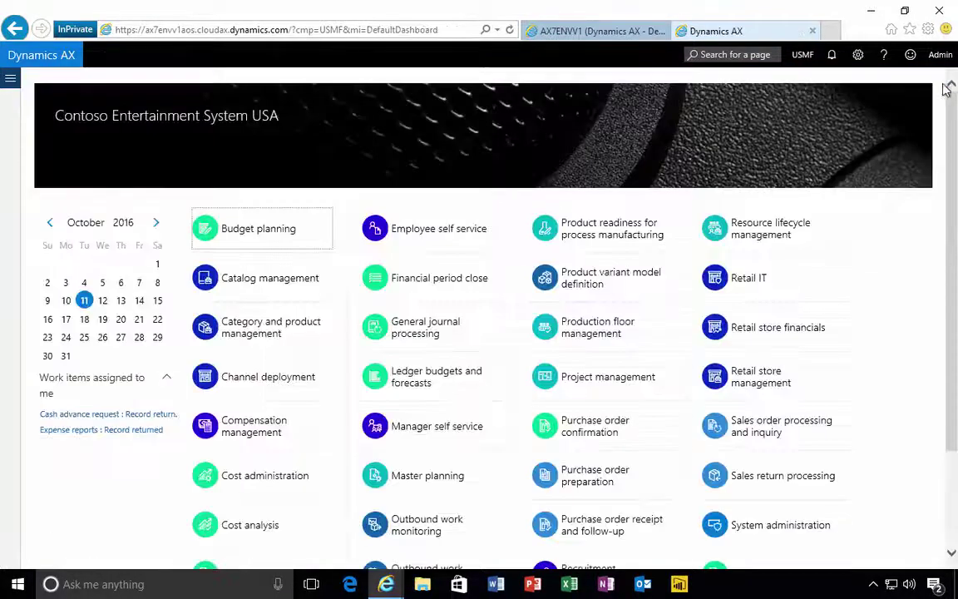
Step: Go to General ledger > Chart of accounts
{"action": "left_click", "coordinate": [10, 78]}
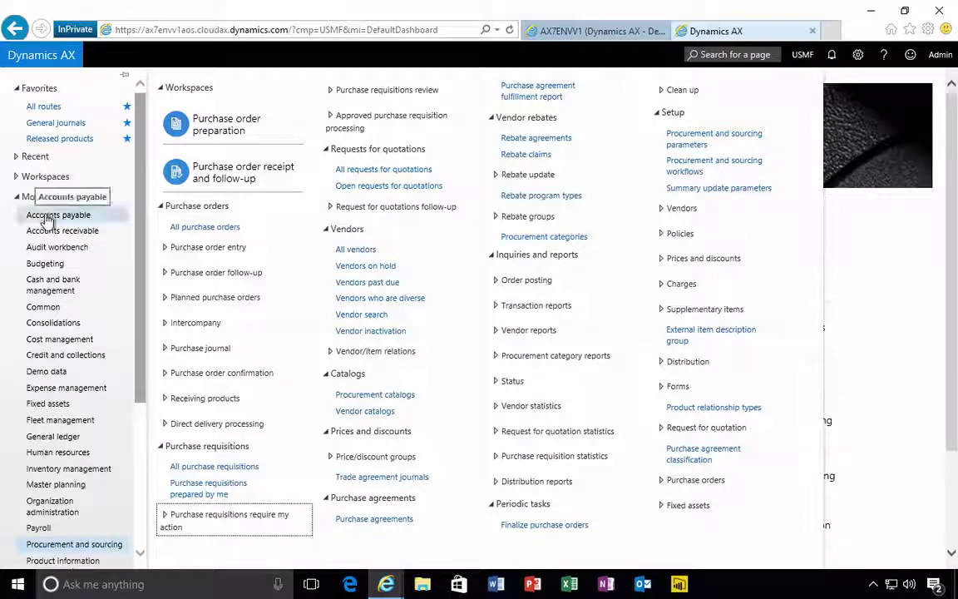
{"action": "left_click", "coordinate": [65, 441]}
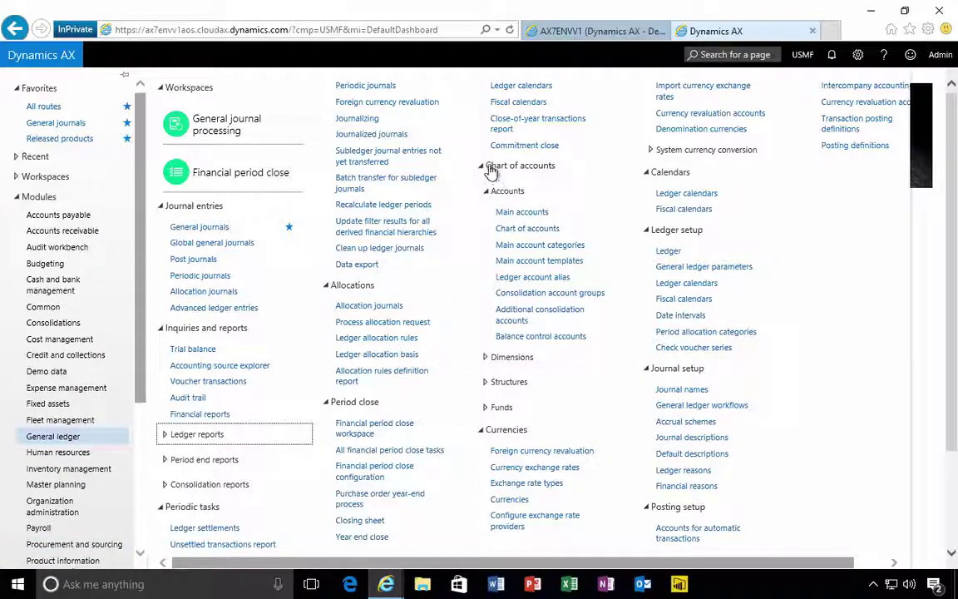
{"action": "left_click", "coordinate": [518, 229]}
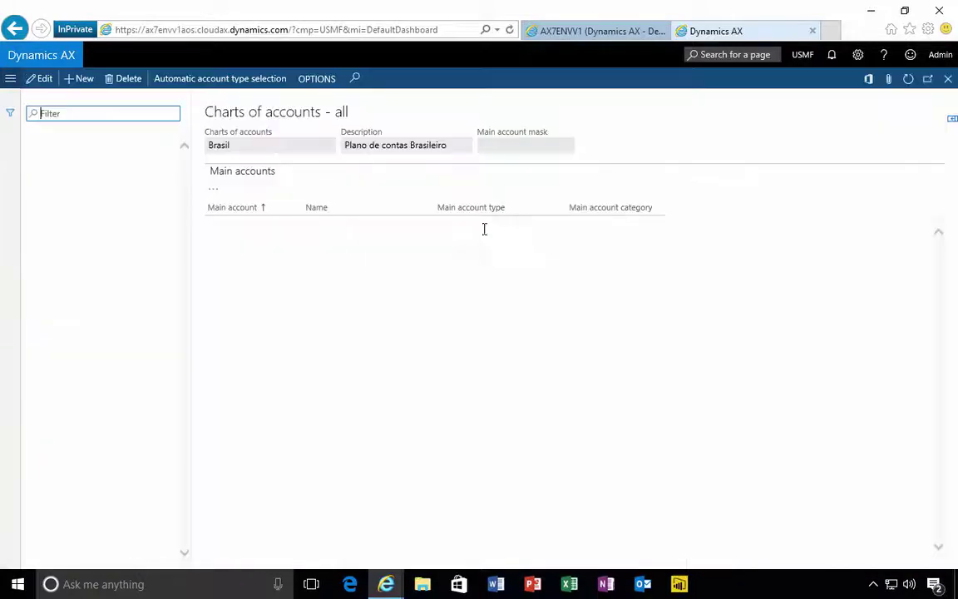
Step: Start a new main account in the Shared chart from the Misc Expense template
{"action": "left_click", "coordinate": [90, 484]}
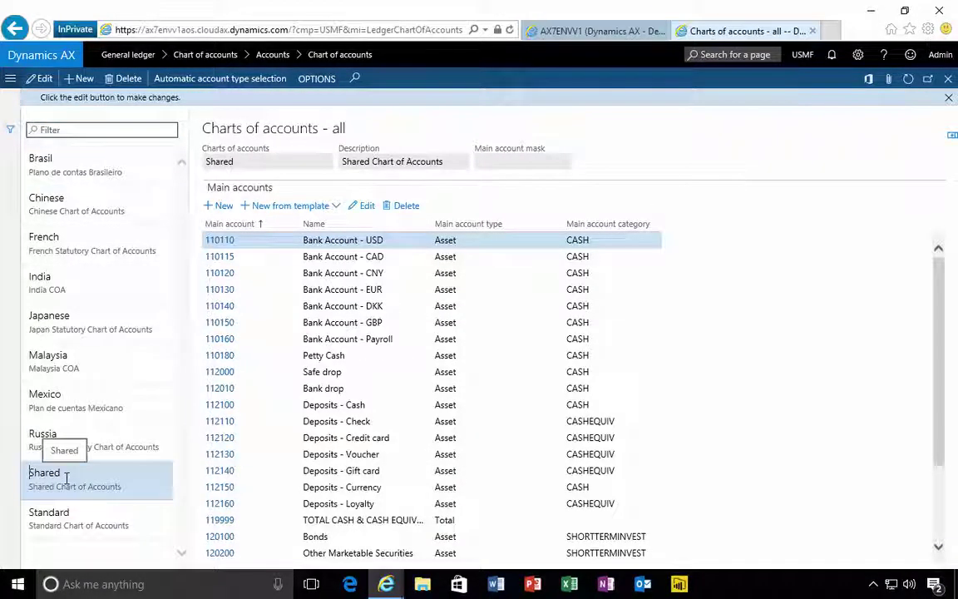
{"action": "left_click", "coordinate": [337, 207]}
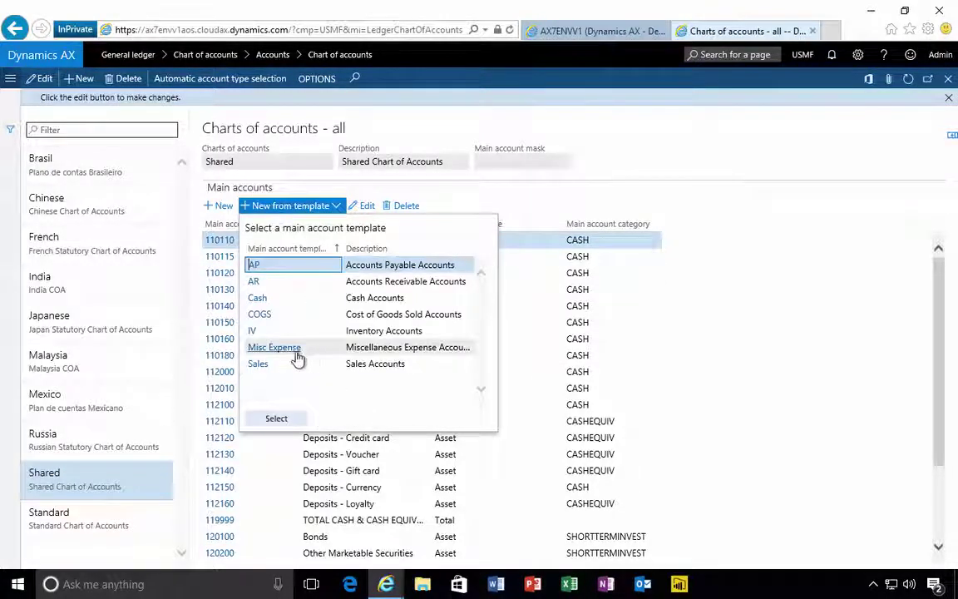
{"action": "left_click", "coordinate": [351, 347]}
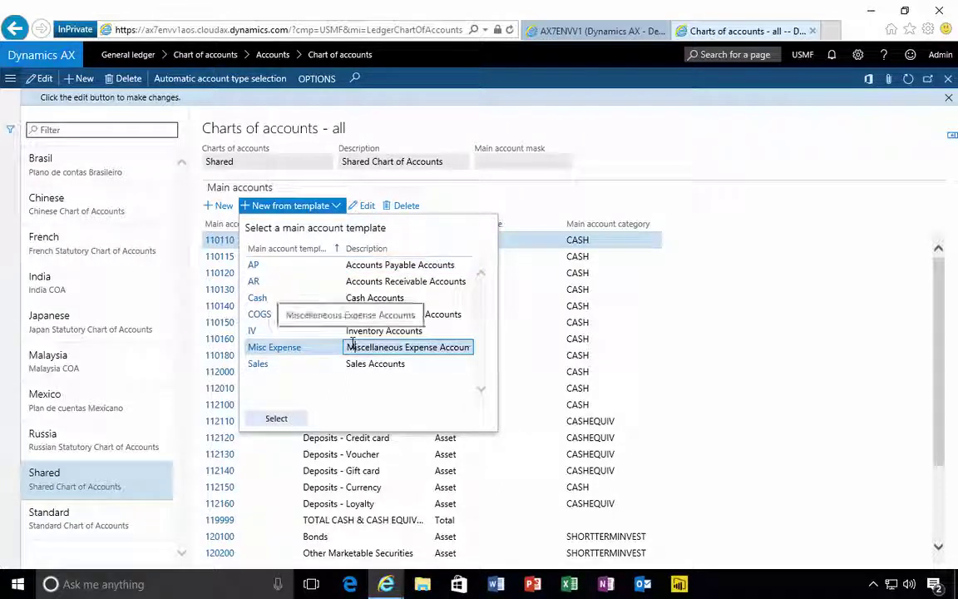
{"action": "left_click", "coordinate": [277, 419]}
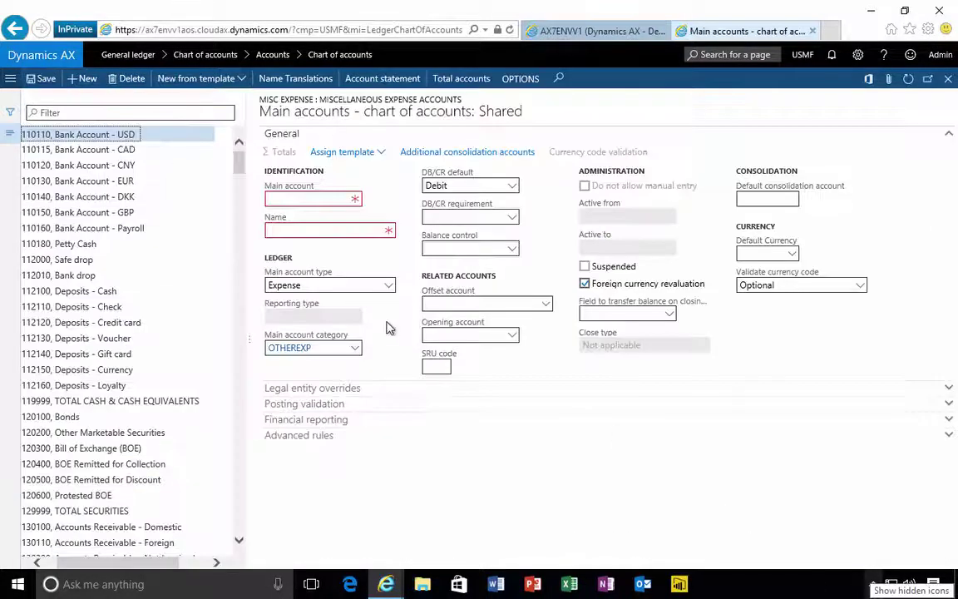
Step: Save main account 605162 named 'Plant watering expense' with type Expense
{"action": "left_click", "coordinate": [294, 198]}
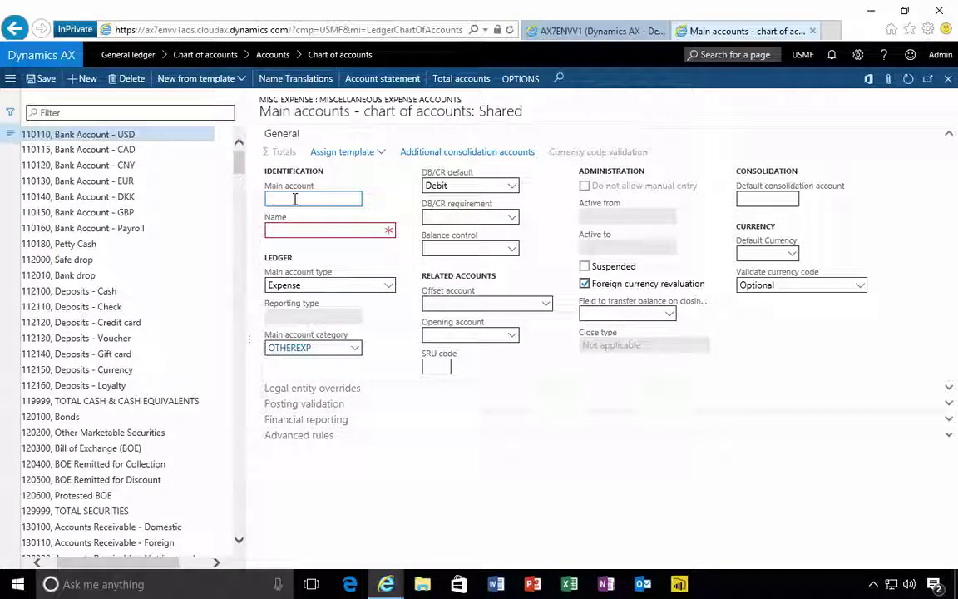
{"action": "type", "text": "605160"}
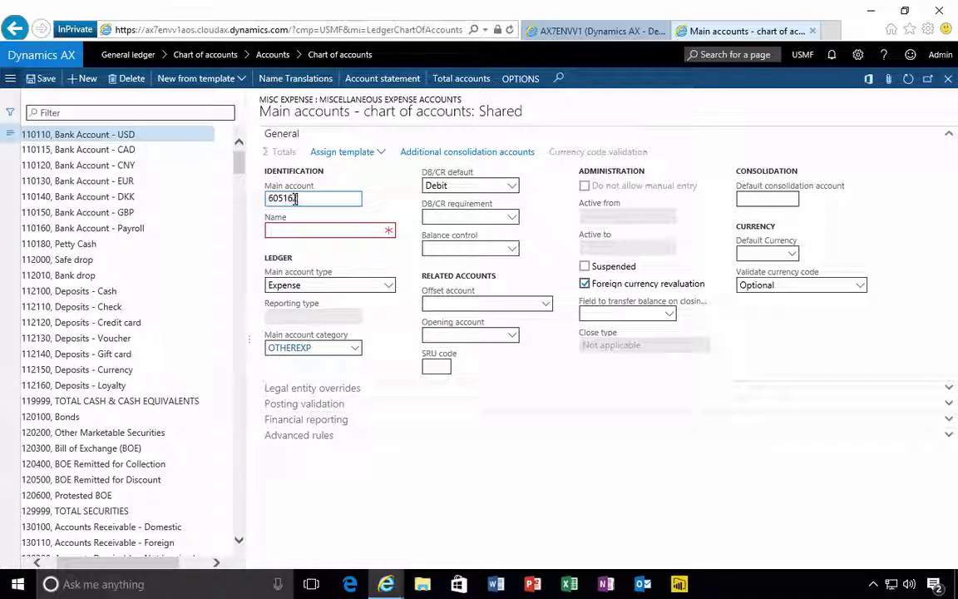
{"action": "key", "text": "Tab"}
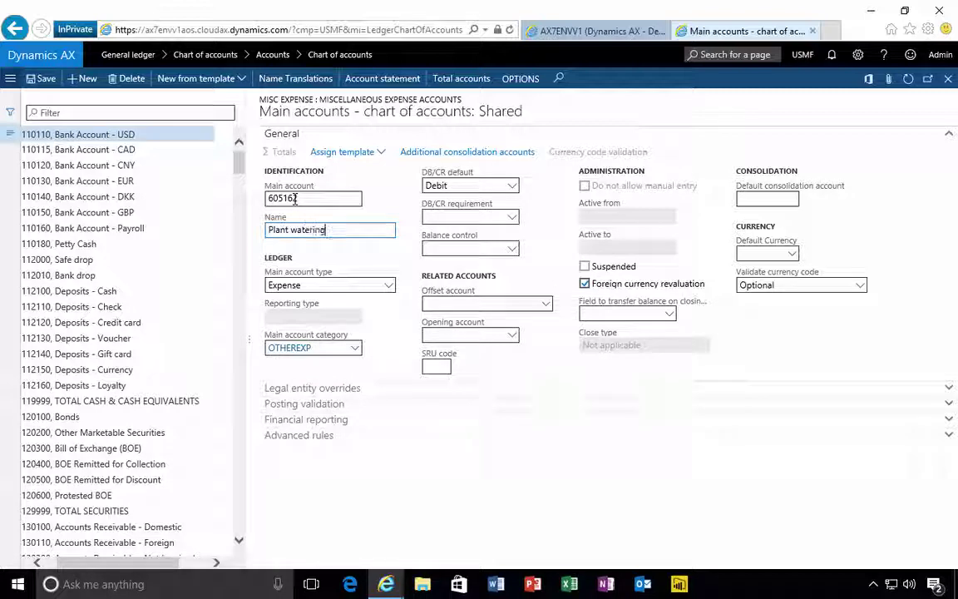
{"action": "type", "text": "Plant watering expense"}
{"action": "key", "text": "Tab"}
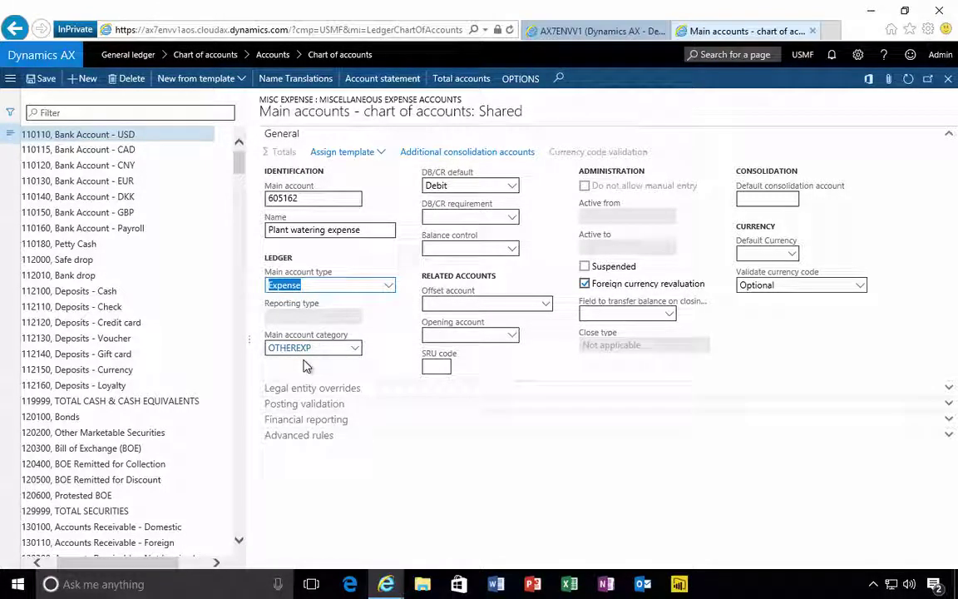
{"action": "left_click", "coordinate": [42, 79]}
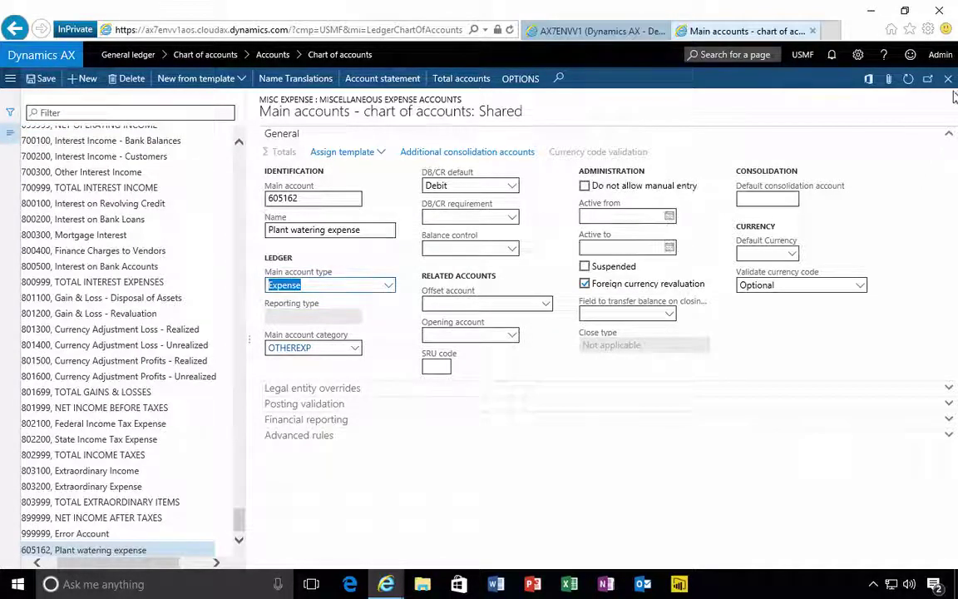
Step: Close the main account and chart of accounts forms and show Inventory management's pages
{"action": "left_click", "coordinate": [948, 79]}
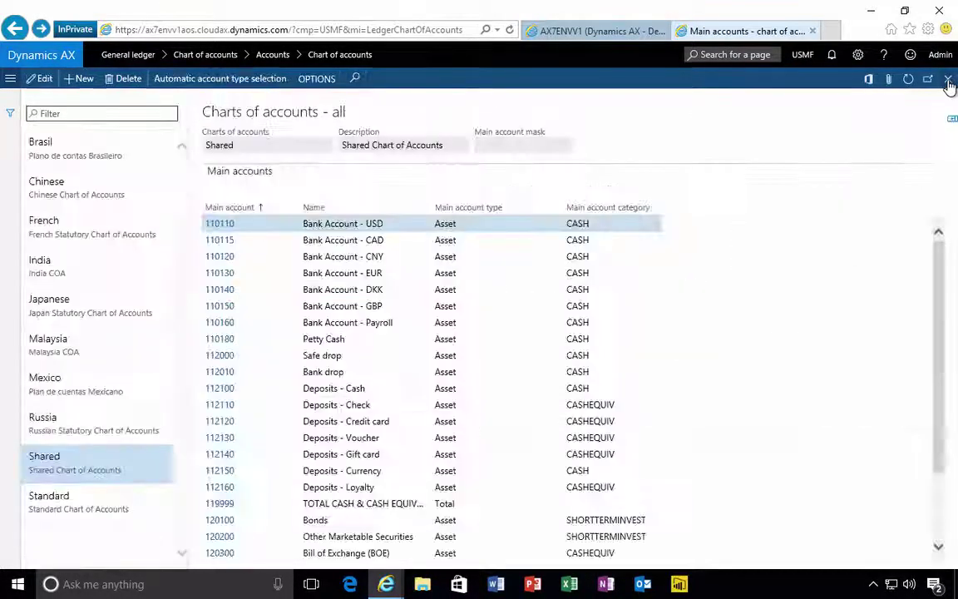
{"action": "left_click", "coordinate": [948, 80]}
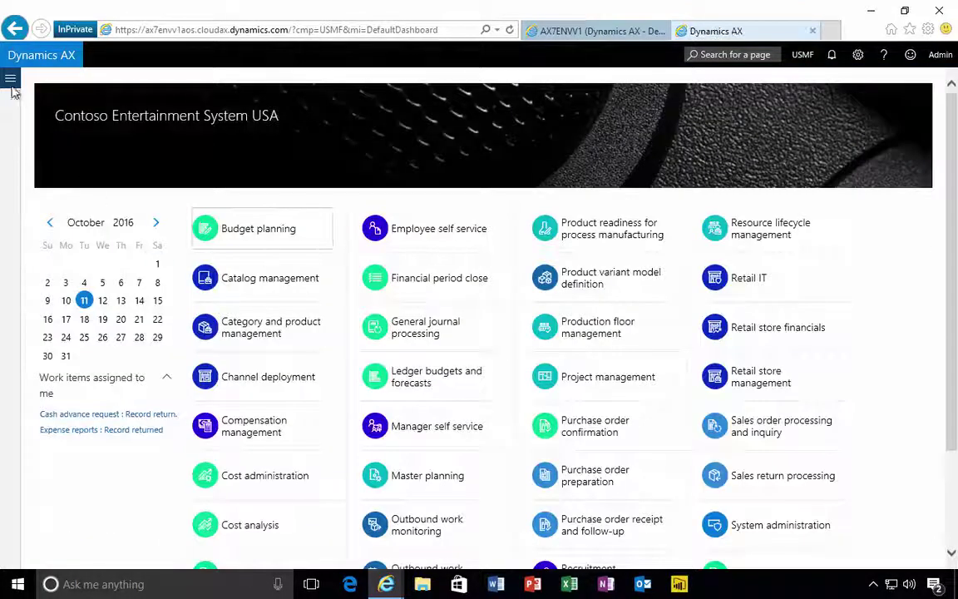
{"action": "left_click", "coordinate": [10, 79]}
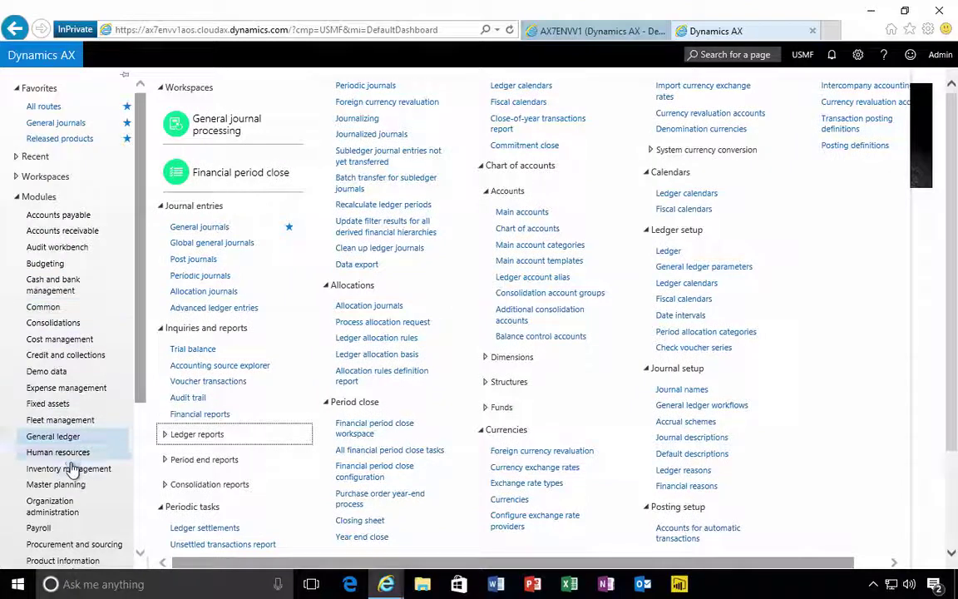
{"action": "left_click", "coordinate": [71, 468]}
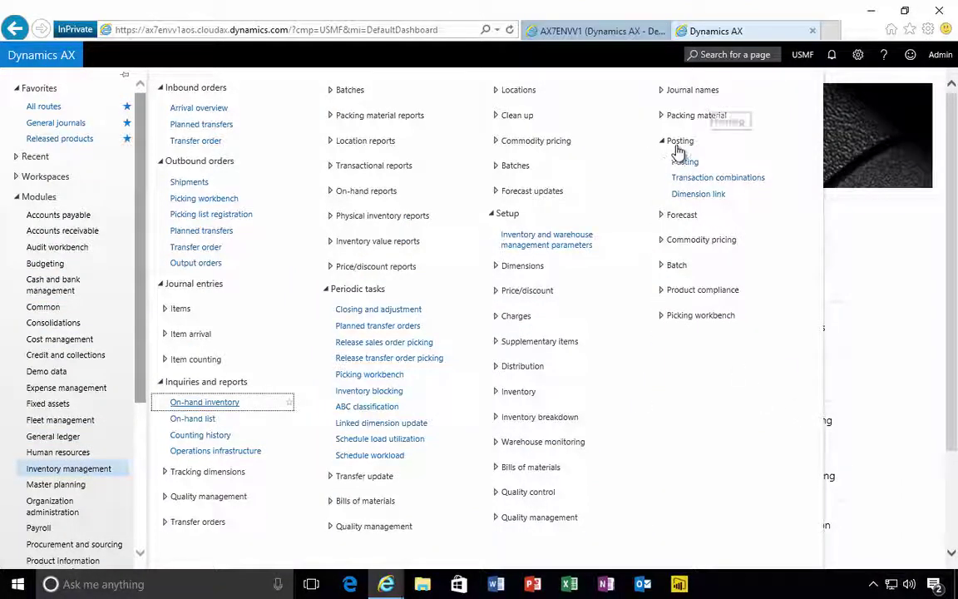
Step: Show the inventory Posting setup's Purchase order posting rules
{"action": "left_click", "coordinate": [687, 163]}
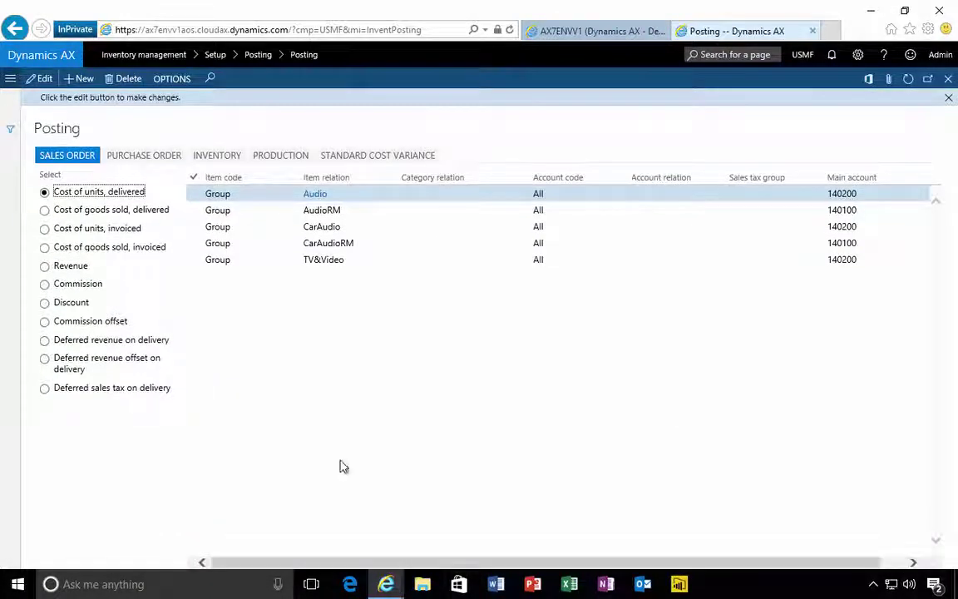
{"action": "left_click", "coordinate": [158, 164]}
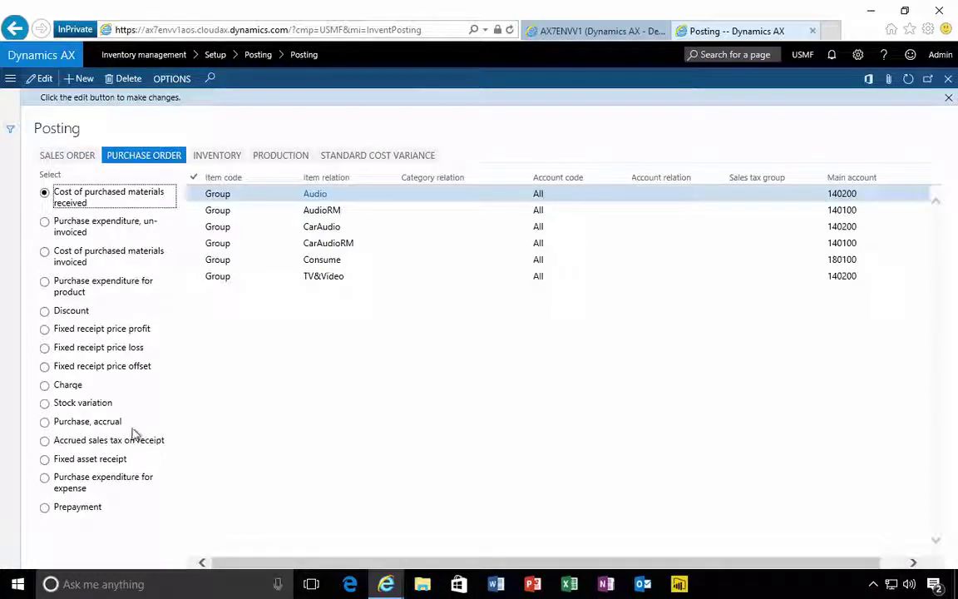
Step: Add a new Purchase expenditure for expense posting line below Light Bulbs
{"action": "left_click", "coordinate": [87, 485]}
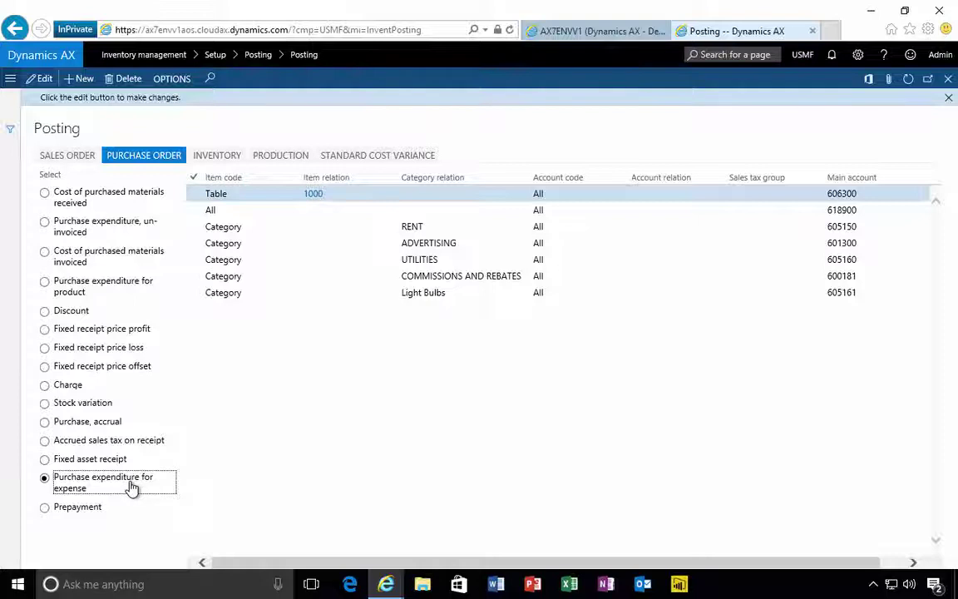
{"action": "left_click", "coordinate": [247, 293]}
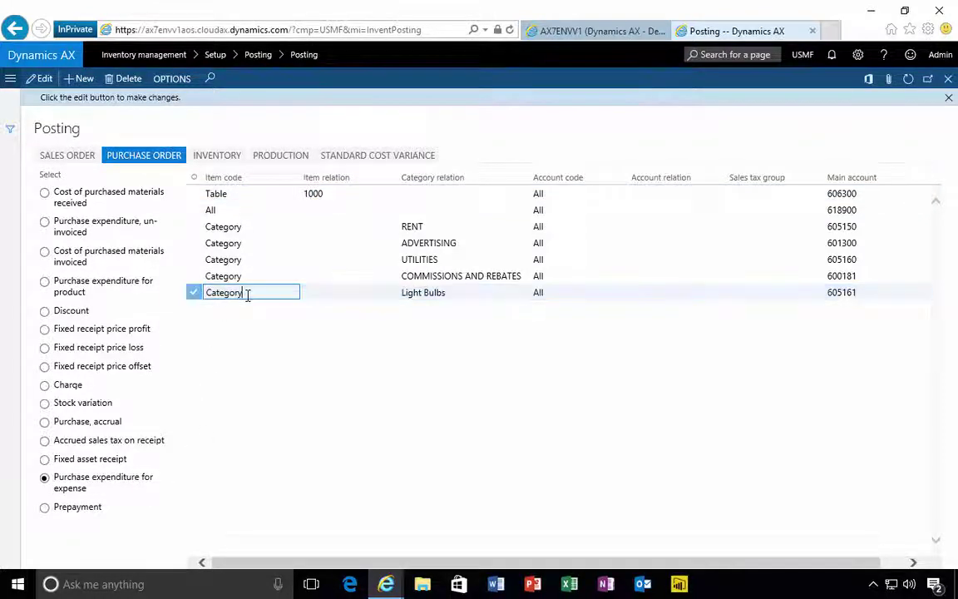
{"action": "key", "text": "alt+n"}
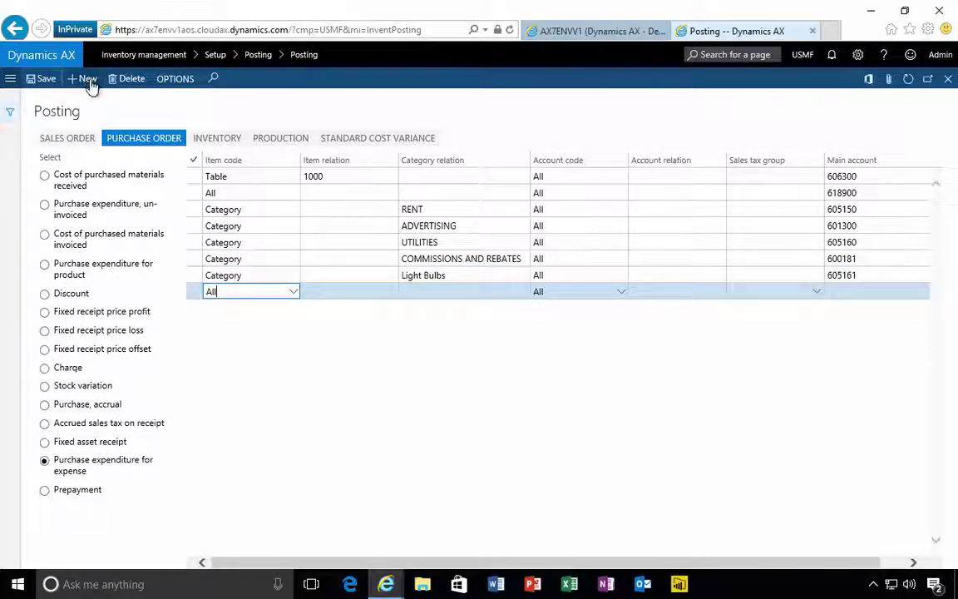
Step: Set the new line's item code to Category with relation Plant watering under WORKPLACE SERVICES
{"action": "left_click", "coordinate": [292, 293]}
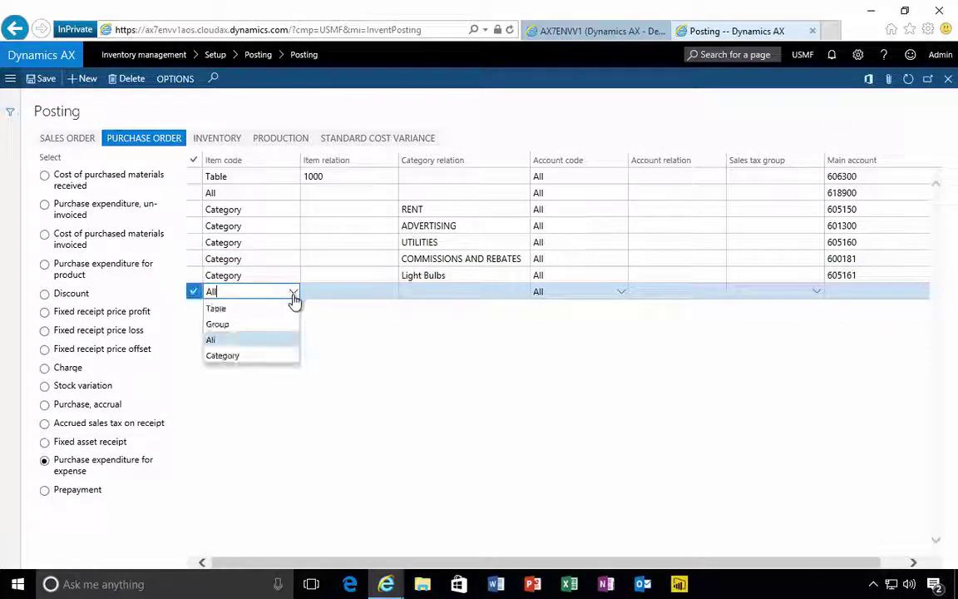
{"action": "left_click", "coordinate": [245, 358]}
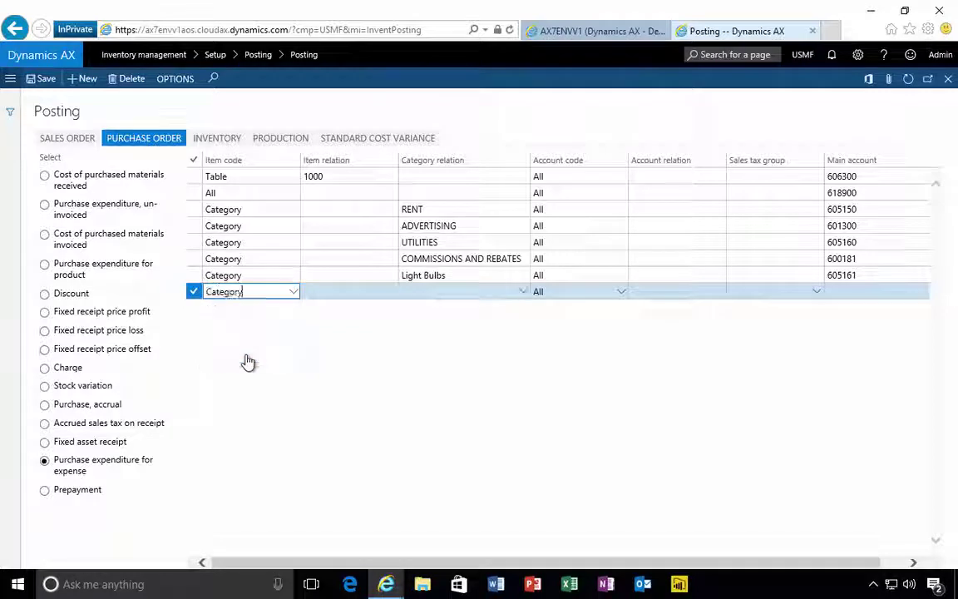
{"action": "left_click", "coordinate": [407, 290]}
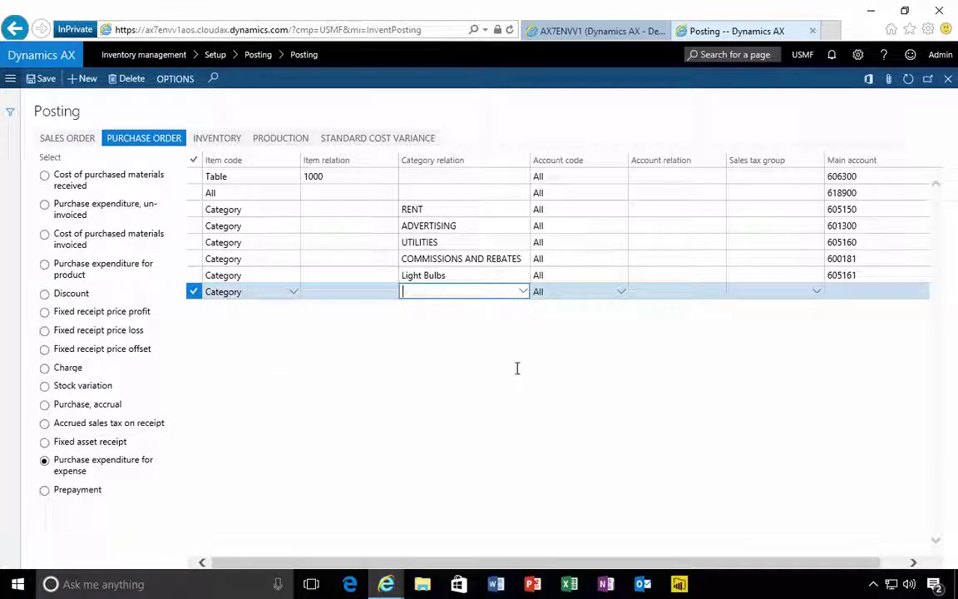
{"action": "left_click", "coordinate": [522, 291]}
{"action": "scroll", "coordinate": [464, 366], "scroll_direction": "down", "scroll_amount": 4}
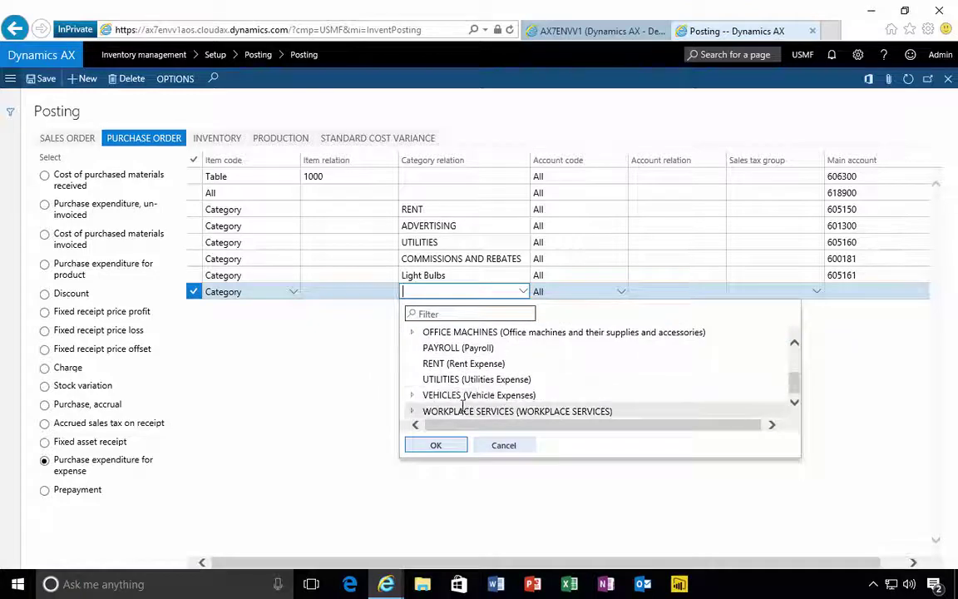
{"action": "left_click", "coordinate": [412, 411]}
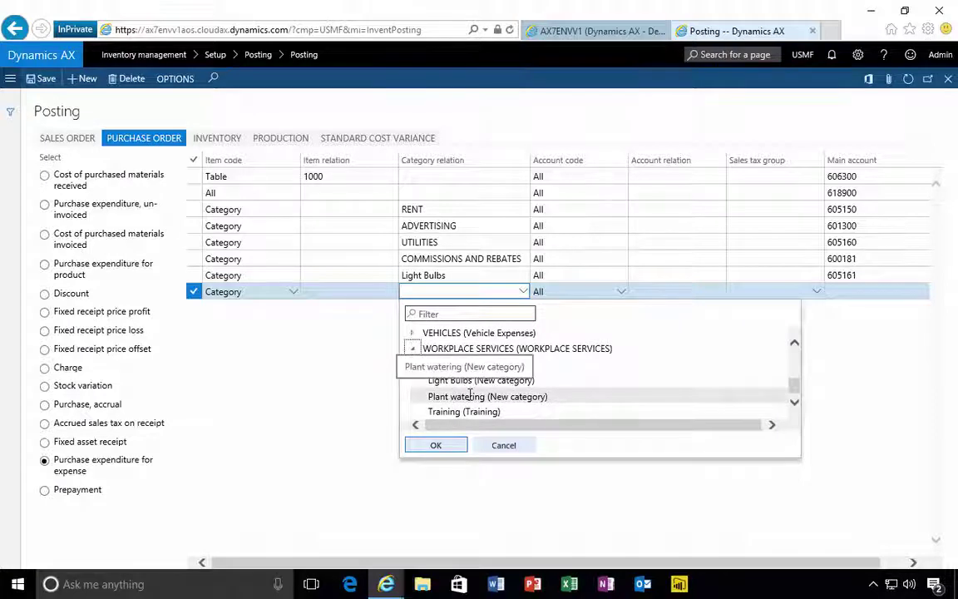
{"action": "left_click", "coordinate": [468, 396]}
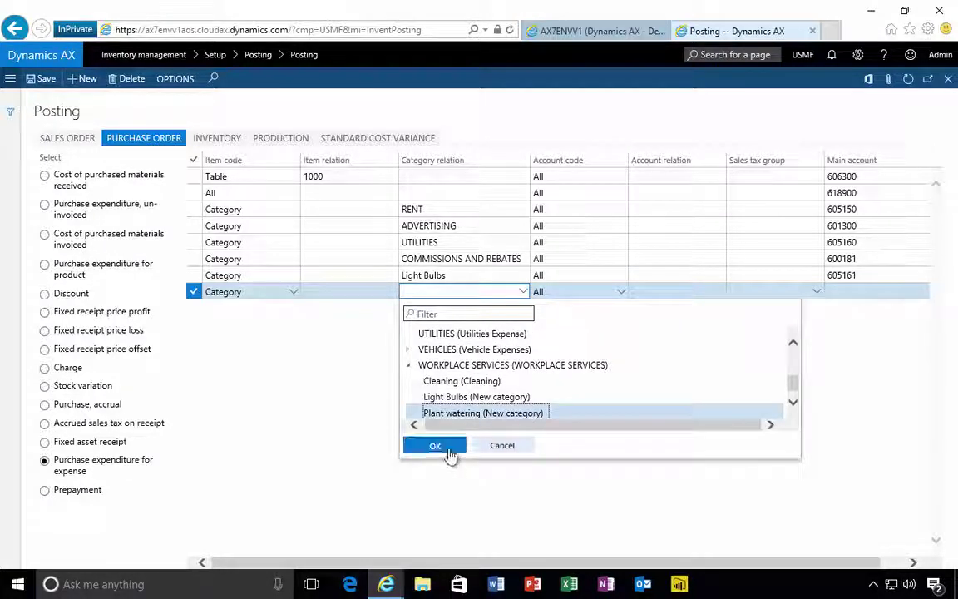
{"action": "left_click", "coordinate": [434, 445]}
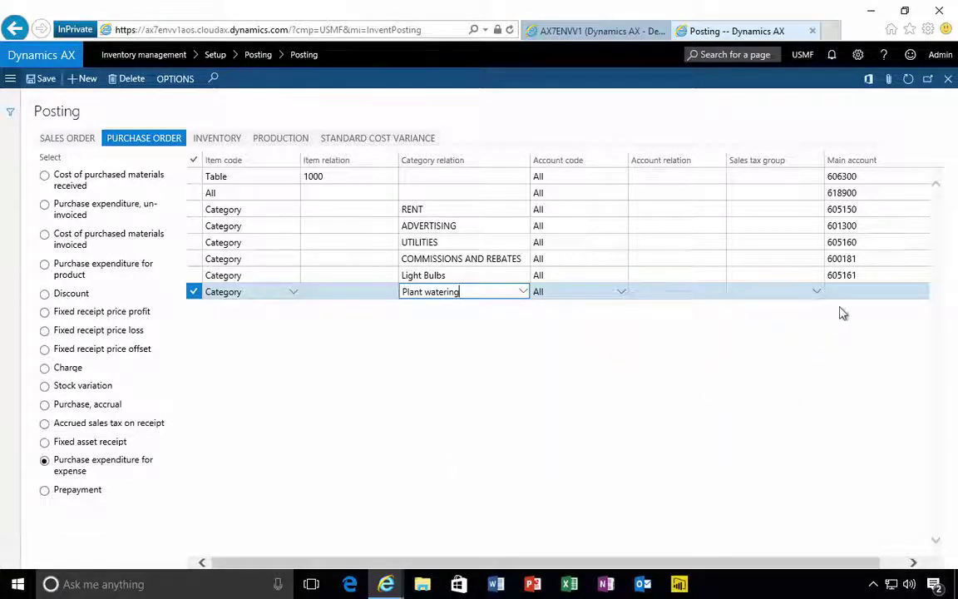
Step: Give the line main account 605162, save it, and close the Posting form
{"action": "left_click", "coordinate": [841, 291]}
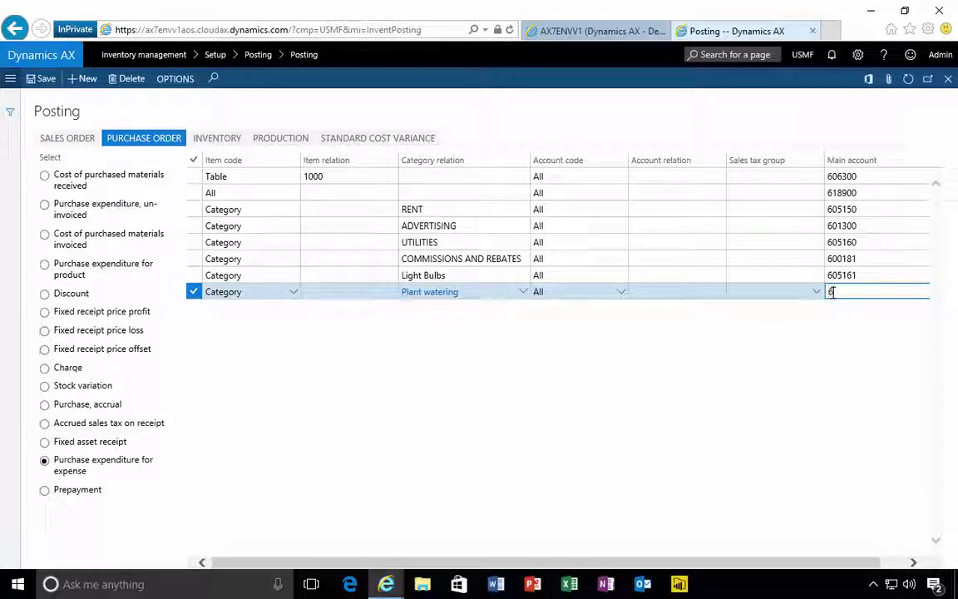
{"action": "type", "text": "605162"}
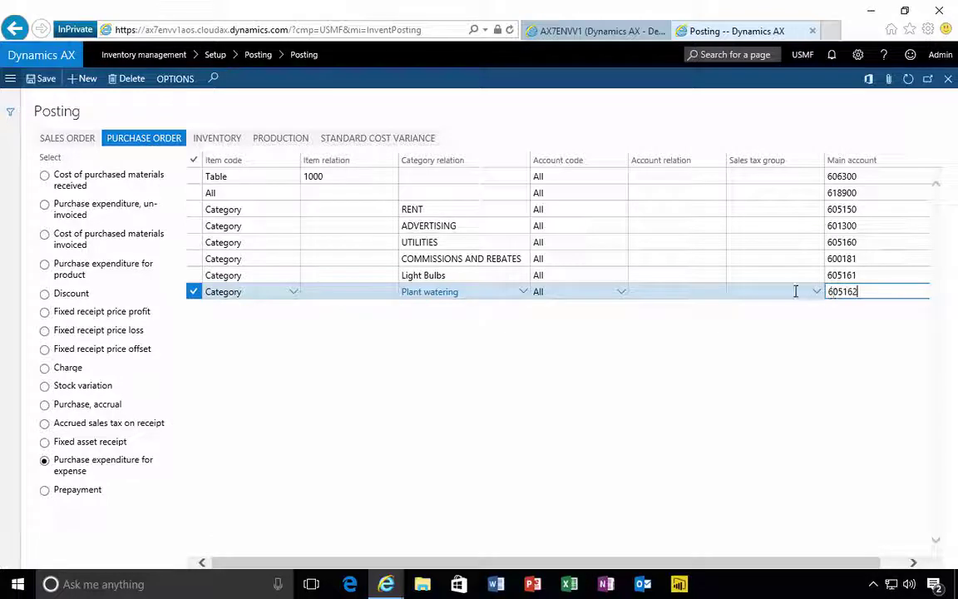
{"action": "left_click", "coordinate": [795, 291]}
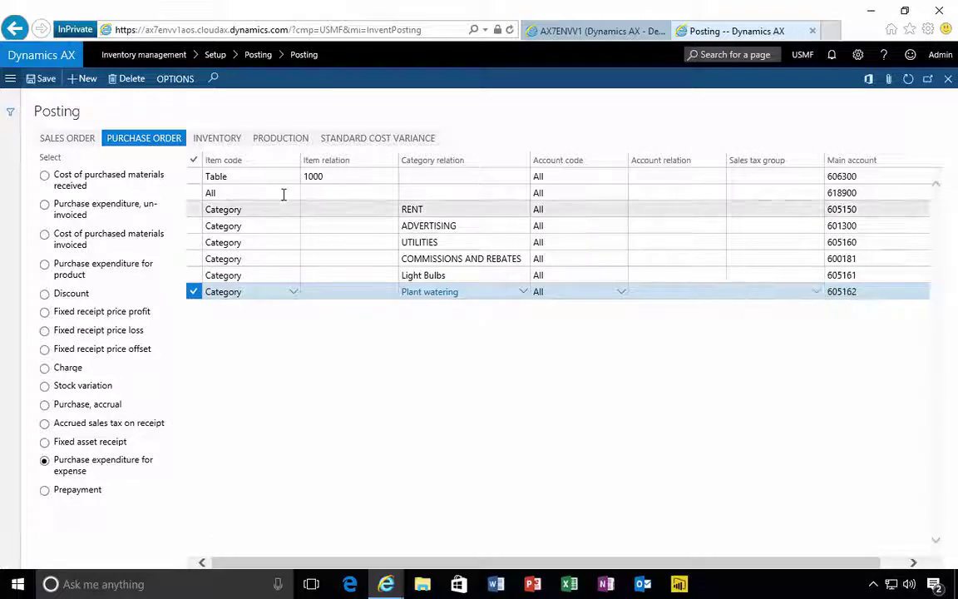
{"action": "left_click", "coordinate": [40, 80]}
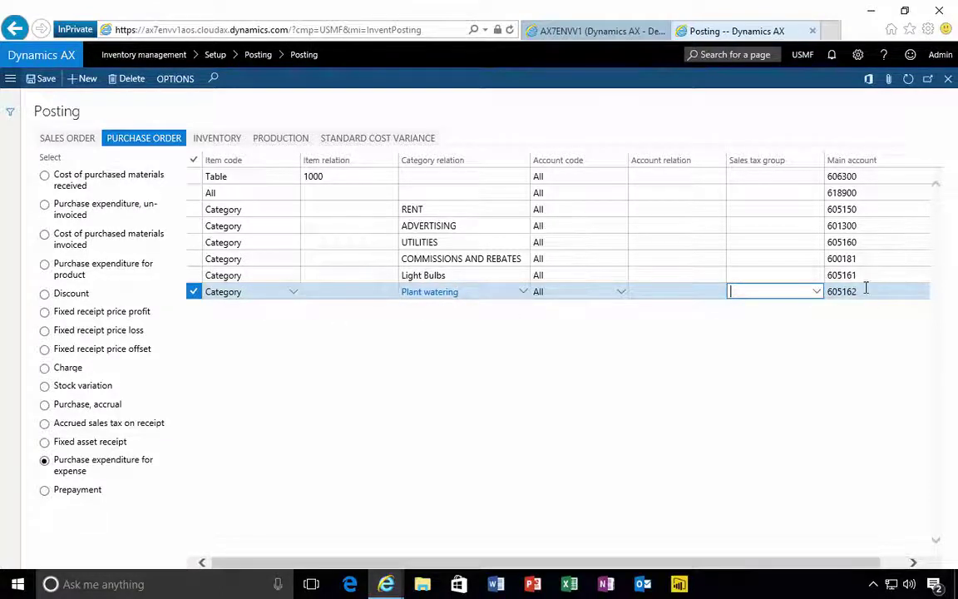
{"action": "left_click", "coordinate": [948, 80]}
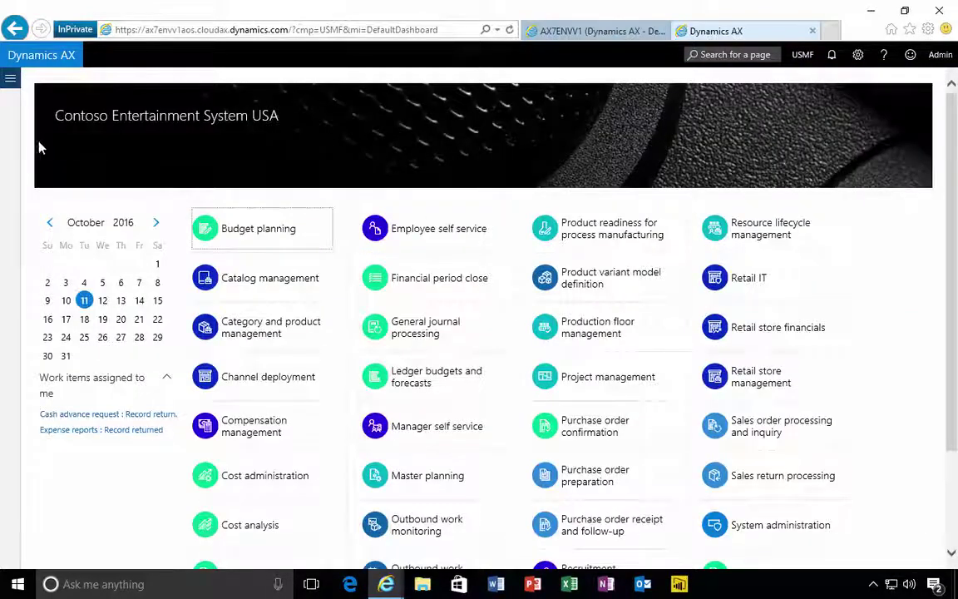
Step: Start a new purchase order for the Tailspin Parts vendor with site 2 and warehouse 21
{"action": "left_click", "coordinate": [572, 478]}
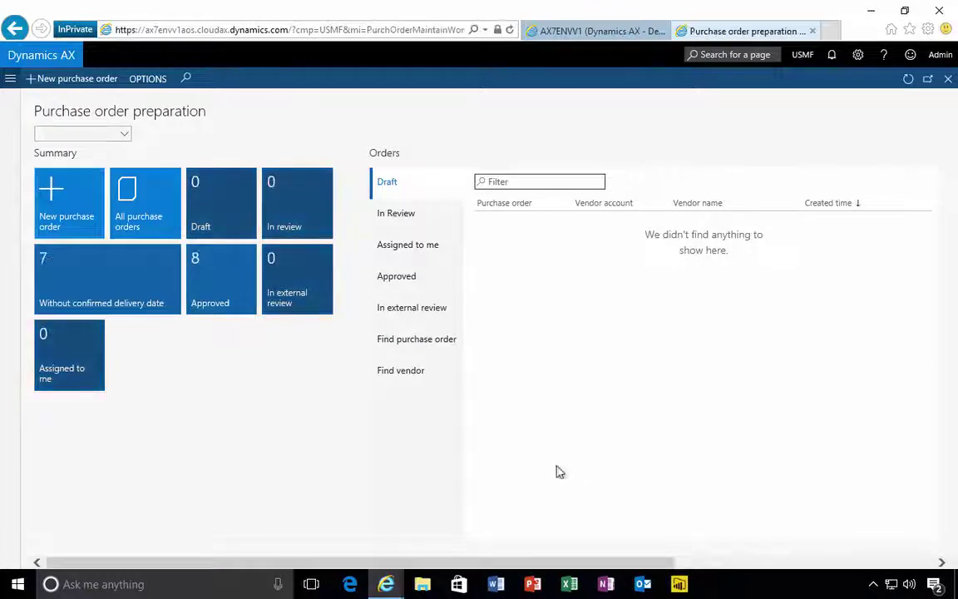
{"action": "left_click", "coordinate": [80, 218]}
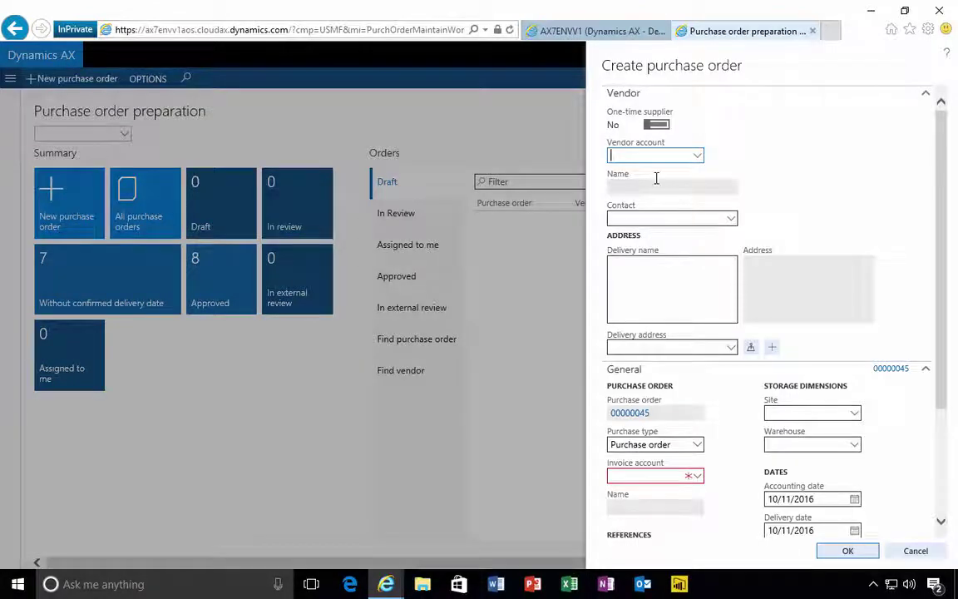
{"action": "type", "text": "US-102"}
{"action": "key", "text": "Tab"}
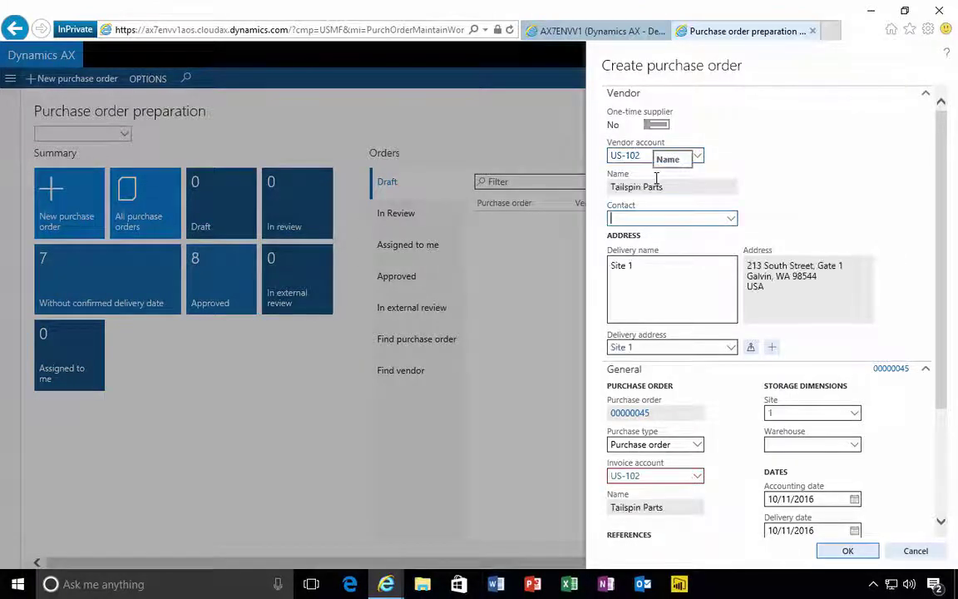
{"action": "double_click", "coordinate": [781, 413]}
{"action": "type", "text": "2"}
{"action": "key", "text": "Tab"}
Step: Create the purchase order and give its first line the Plant watering category under Workplace Services
{"action": "type", "text": "21"}
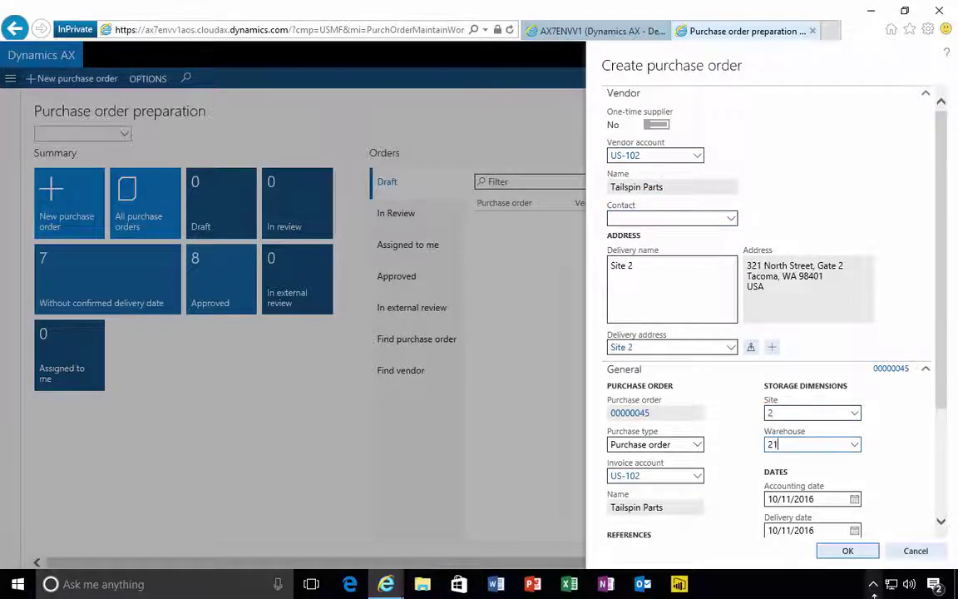
{"action": "left_click", "coordinate": [847, 553]}
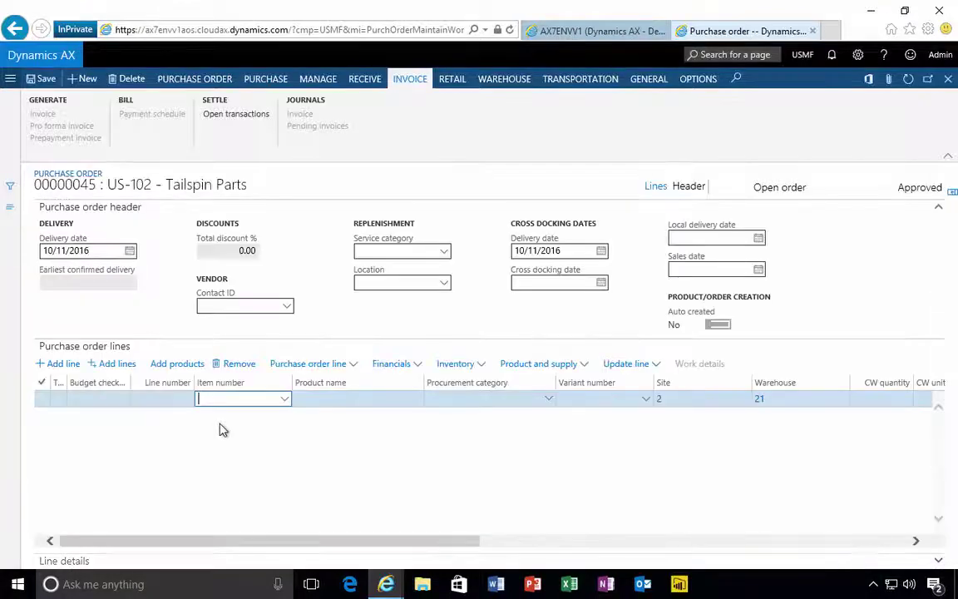
{"action": "left_click", "coordinate": [459, 399]}
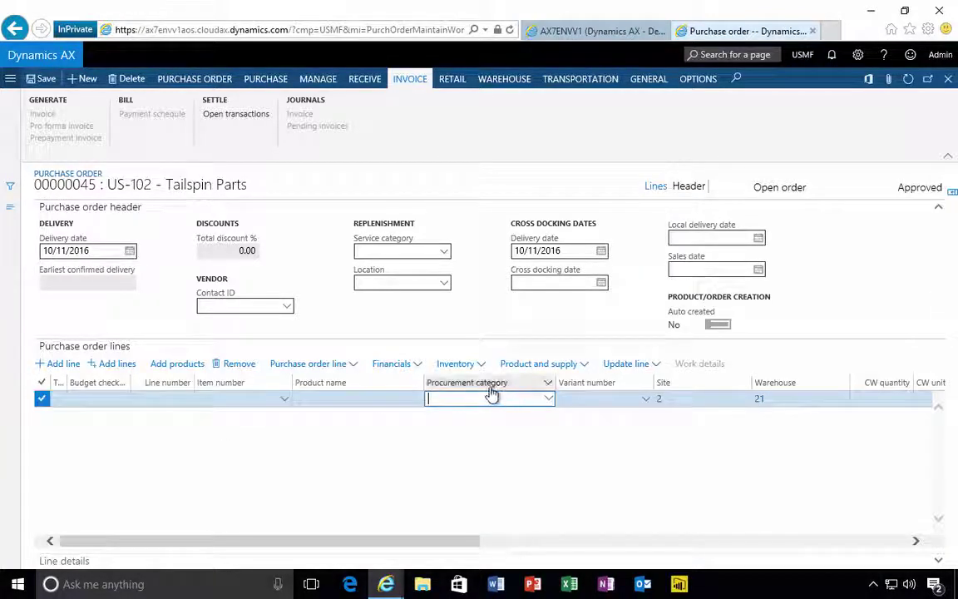
{"action": "left_click", "coordinate": [548, 399]}
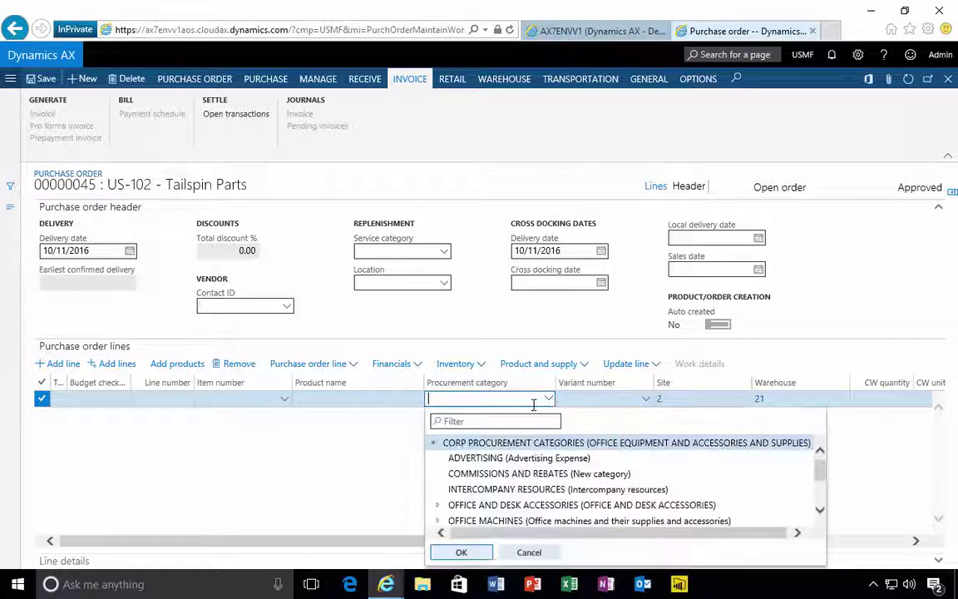
{"action": "scroll", "coordinate": [540, 474], "scroll_direction": "down", "scroll_amount": 2}
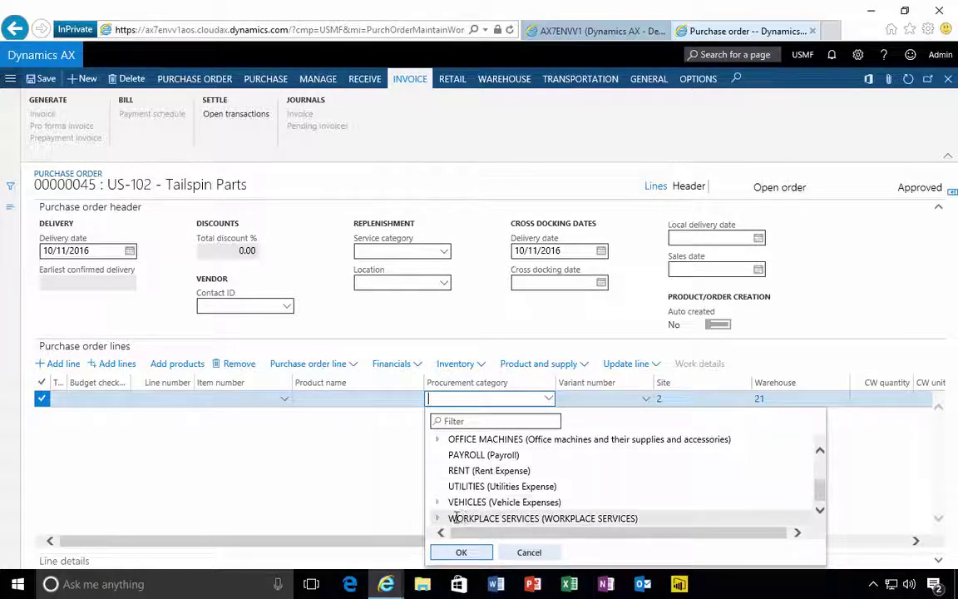
{"action": "left_click", "coordinate": [439, 517]}
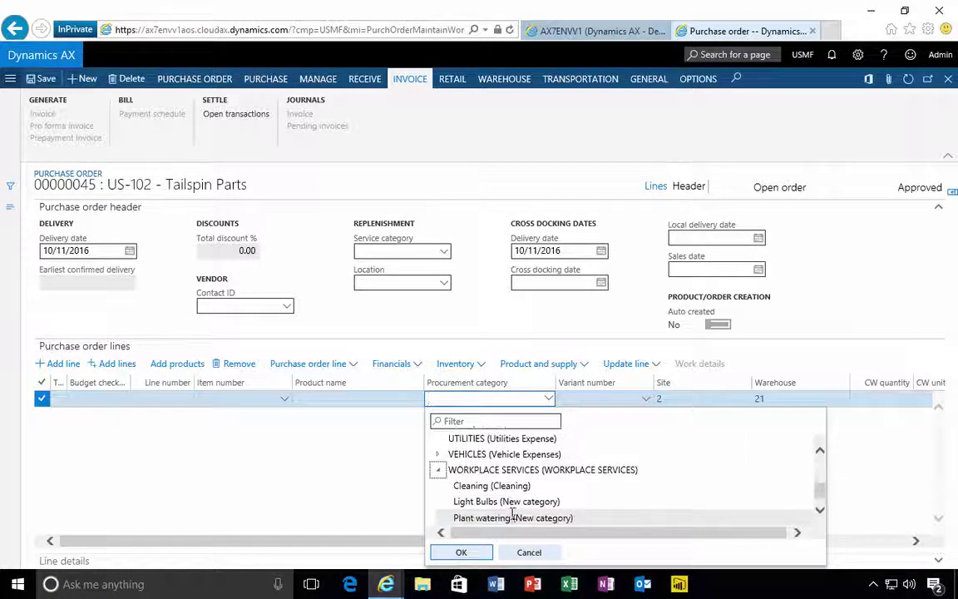
{"action": "left_click", "coordinate": [503, 504]}
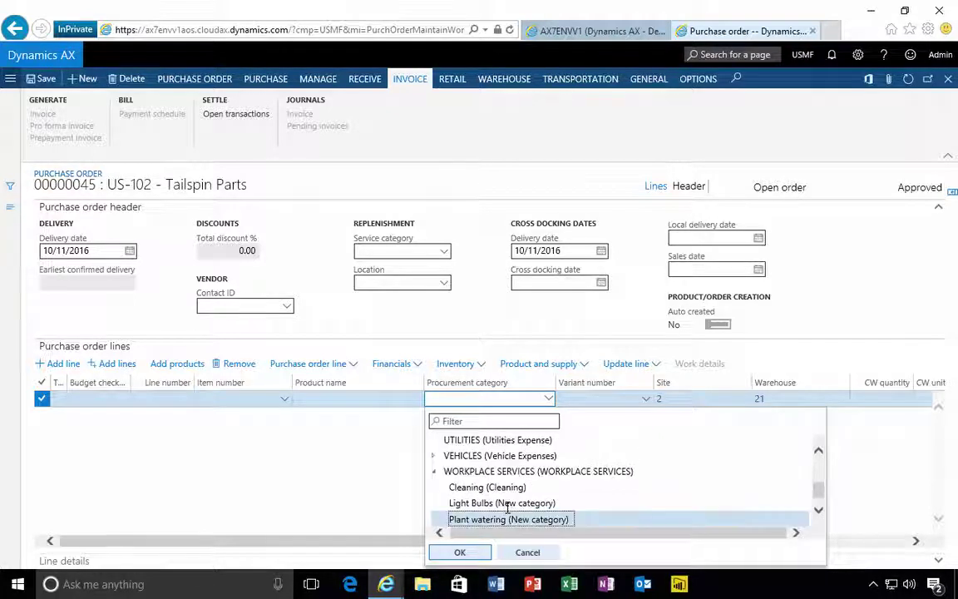
{"action": "left_click", "coordinate": [460, 552]}
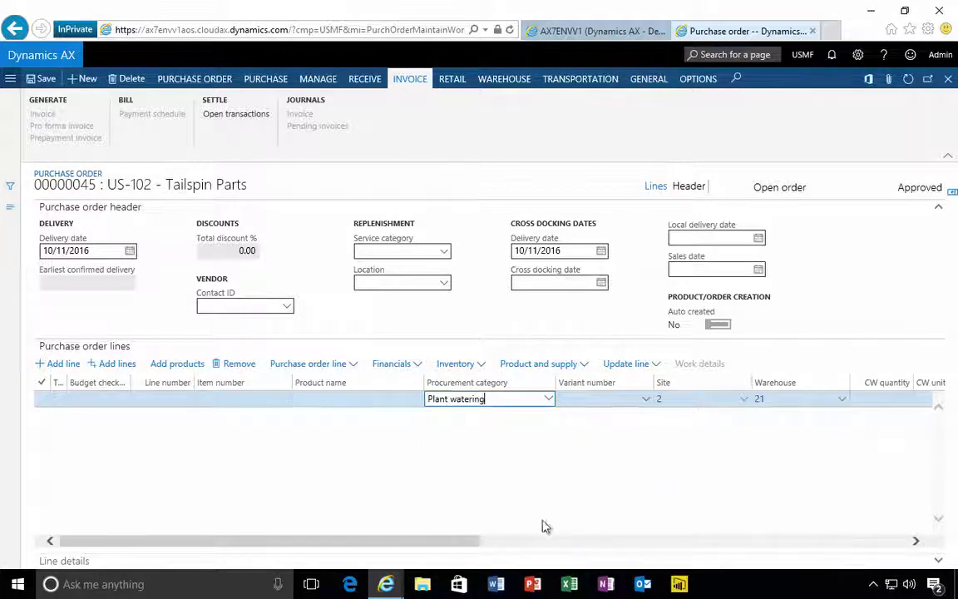
Step: Enter quantity 1 and unit price 178 on the Plant watering line
{"action": "key", "text": "Tab"}
{"action": "key", "text": "Tab"}
{"action": "key", "text": "Tab"}
{"action": "key", "text": "Tab"}
{"action": "key", "text": "Tab"}
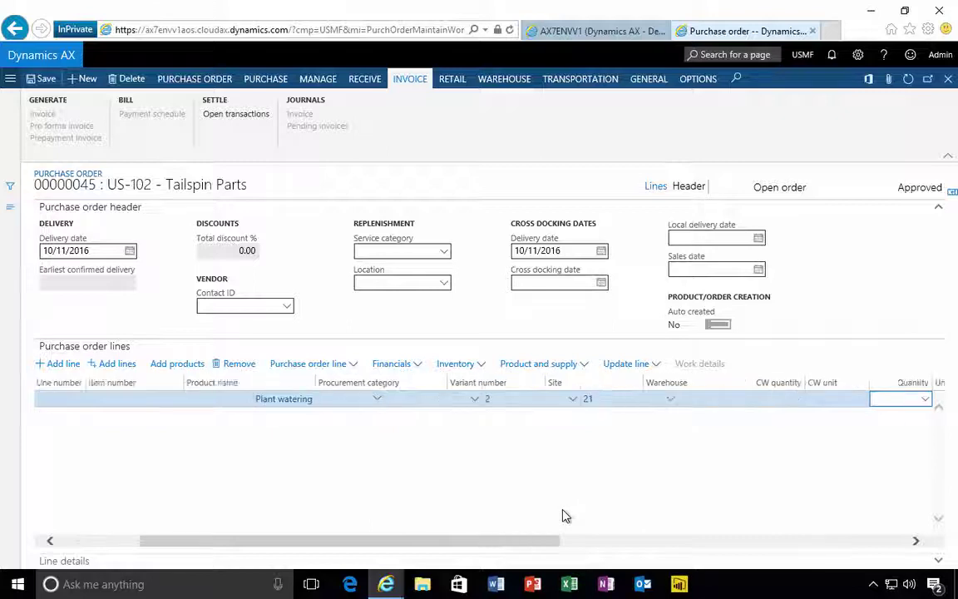
{"action": "key", "text": "shift+Tab"}
{"action": "key", "text": "shift+Tab"}
{"action": "key", "text": "shift+Tab"}
{"action": "key", "text": "shift+Tab"}
{"action": "type", "text": "1"}
{"action": "key", "text": "Tab"}
{"action": "key", "text": "Tab"}
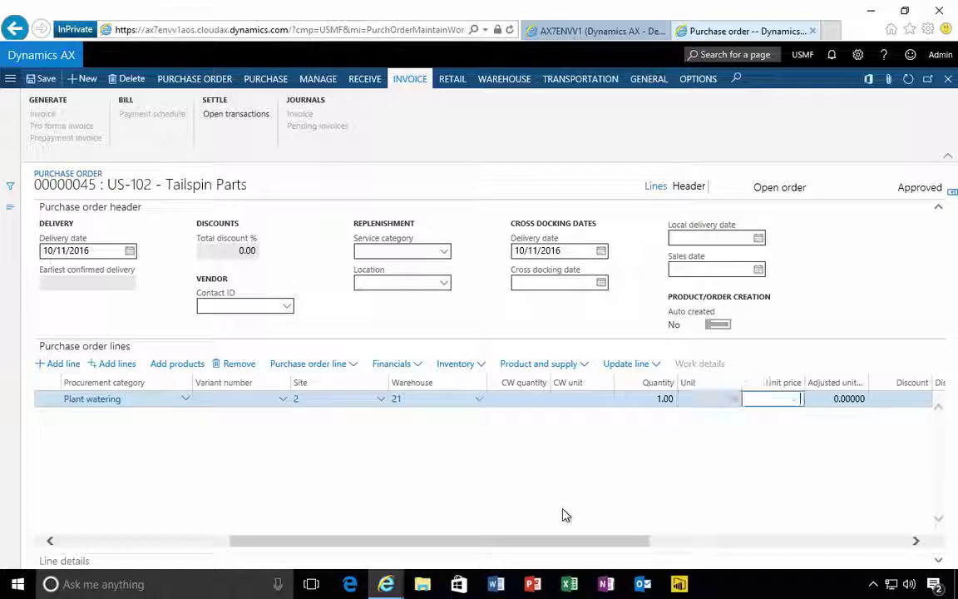
{"action": "type", "text": "178"}
{"action": "key", "text": "Tab"}
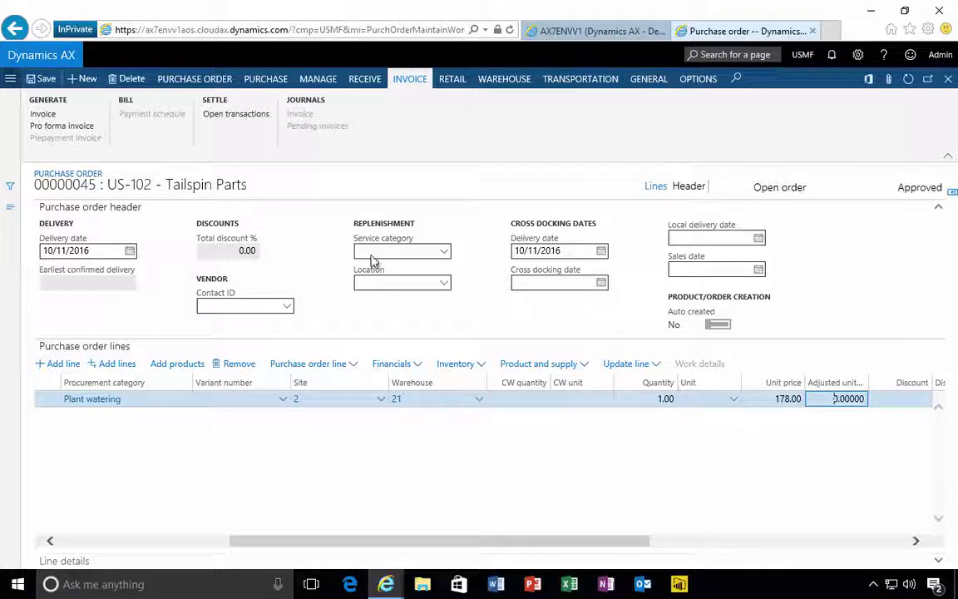
Step: Confirm purchase order 00000045 from the Purchase actions so its status reads Confirmed
{"action": "left_click", "coordinate": [194, 78]}
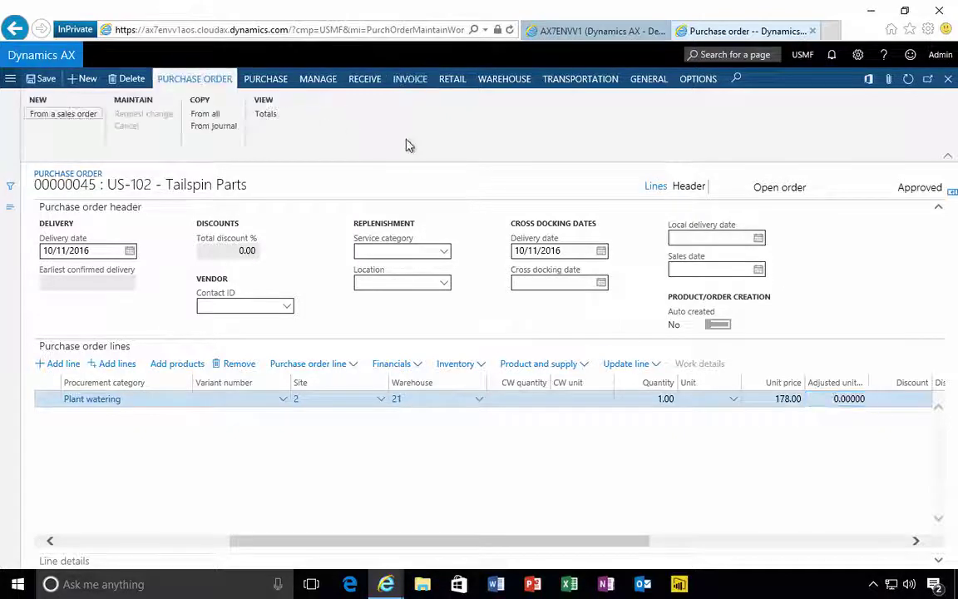
{"action": "left_click", "coordinate": [267, 80]}
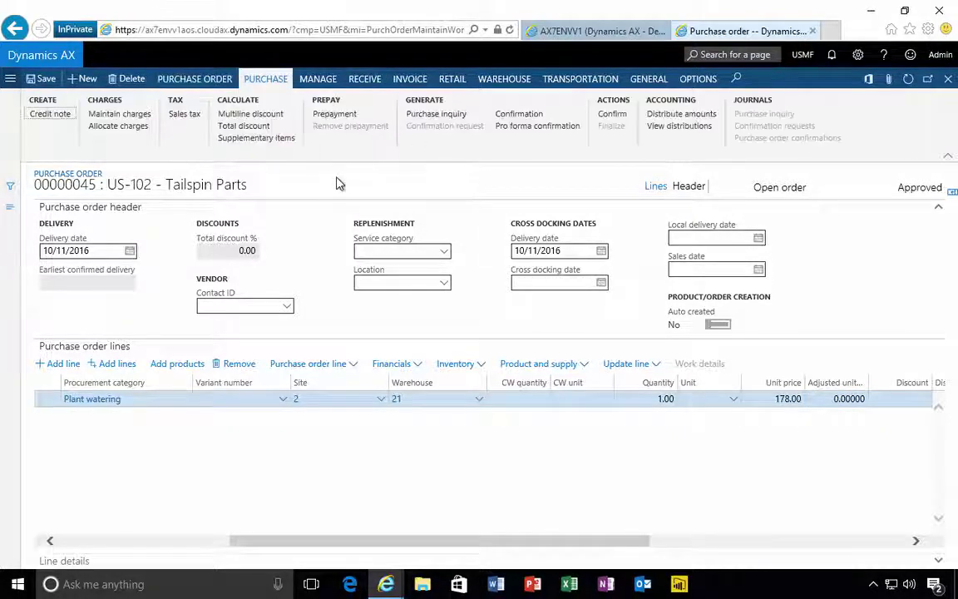
{"action": "left_click", "coordinate": [614, 114]}
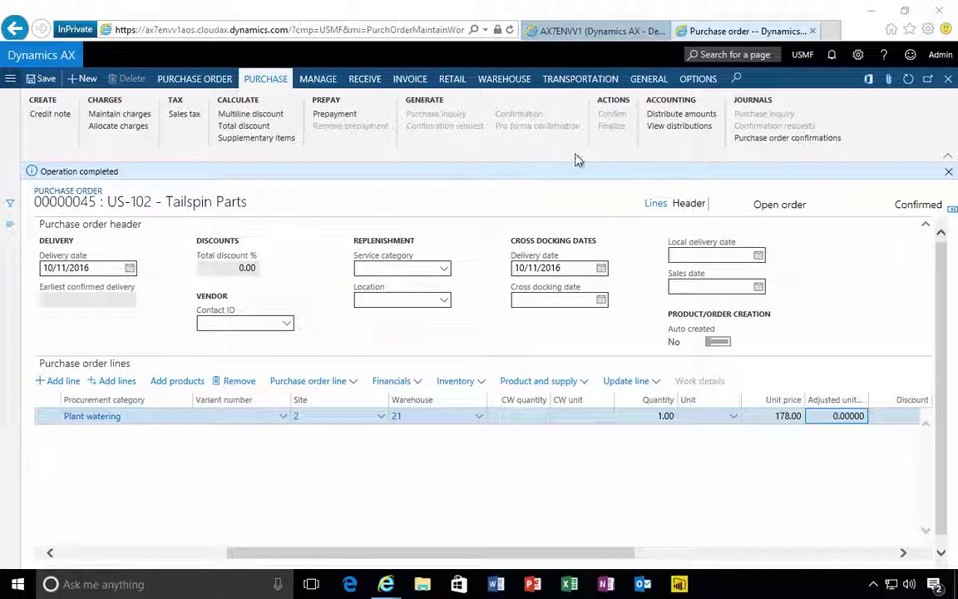
{"action": "left_click", "coordinate": [357, 82]}
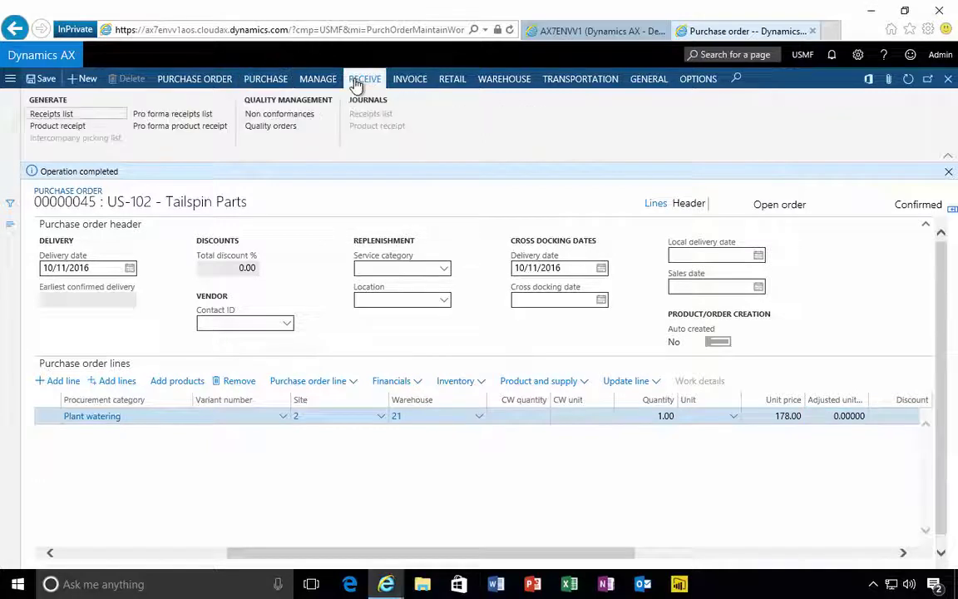
Step: Post product receipt PR678 for the order's Plant watering line
{"action": "left_click", "coordinate": [55, 126]}
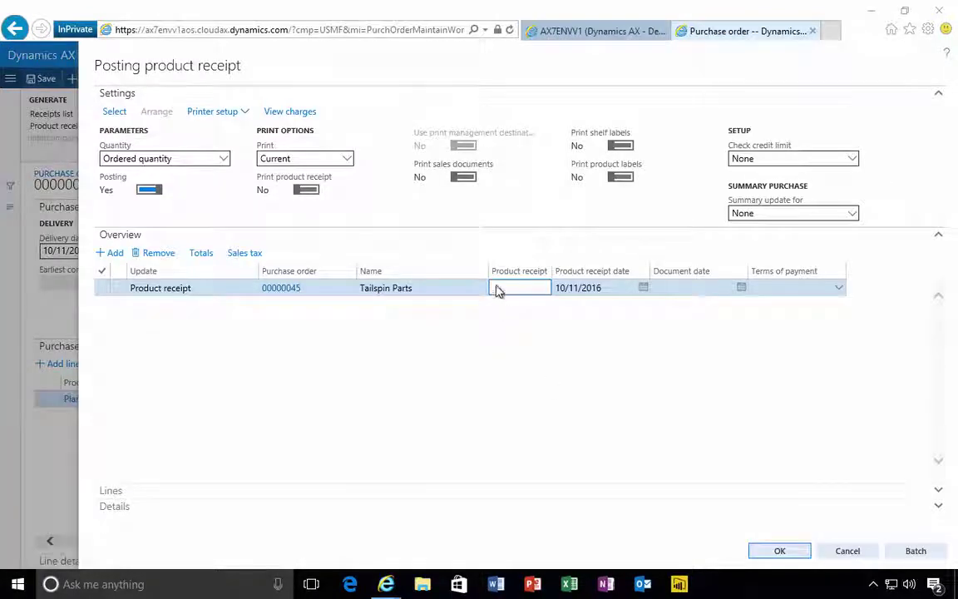
{"action": "left_click", "coordinate": [504, 288]}
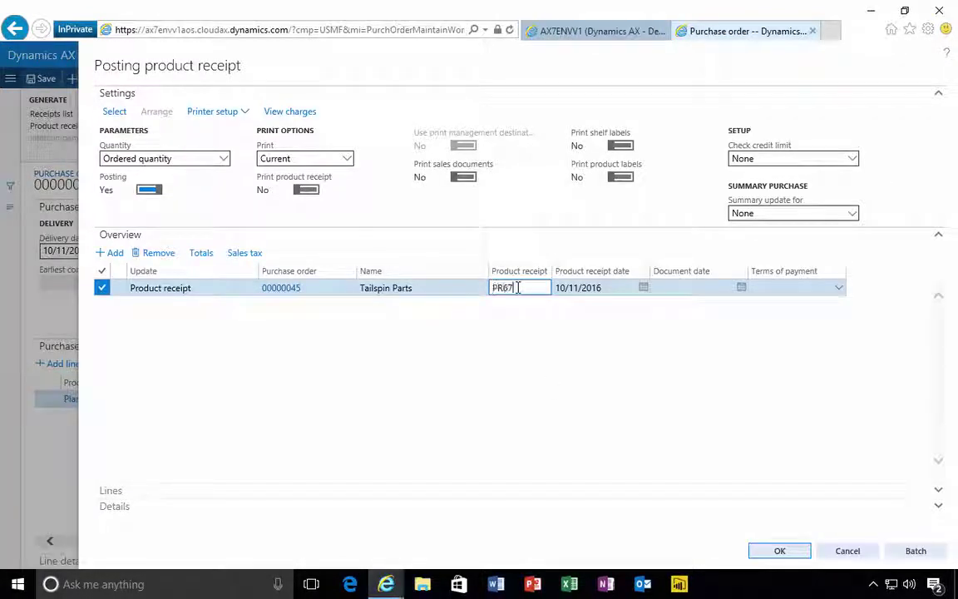
{"action": "key", "text": "Tab"}
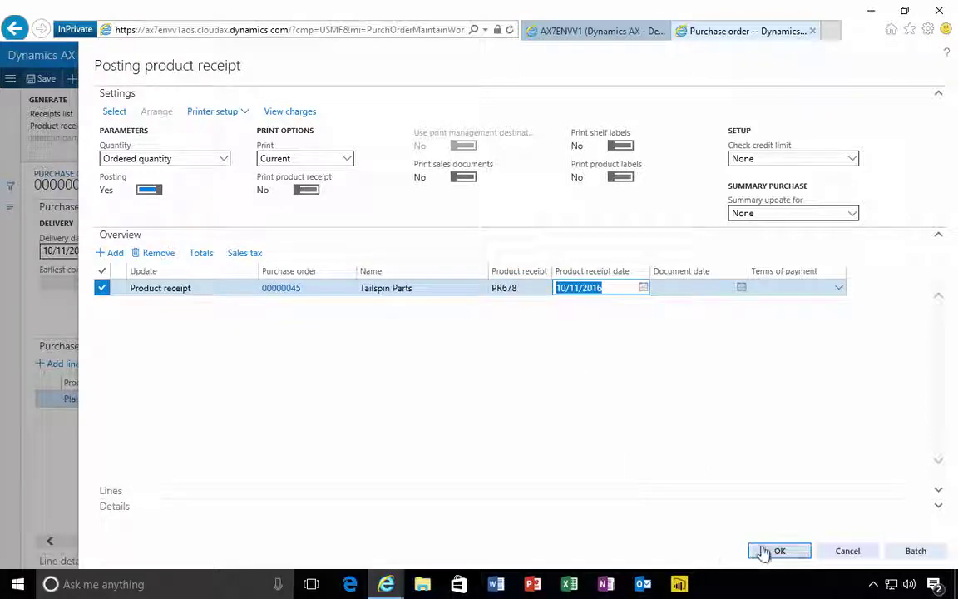
{"action": "left_click", "coordinate": [770, 551]}
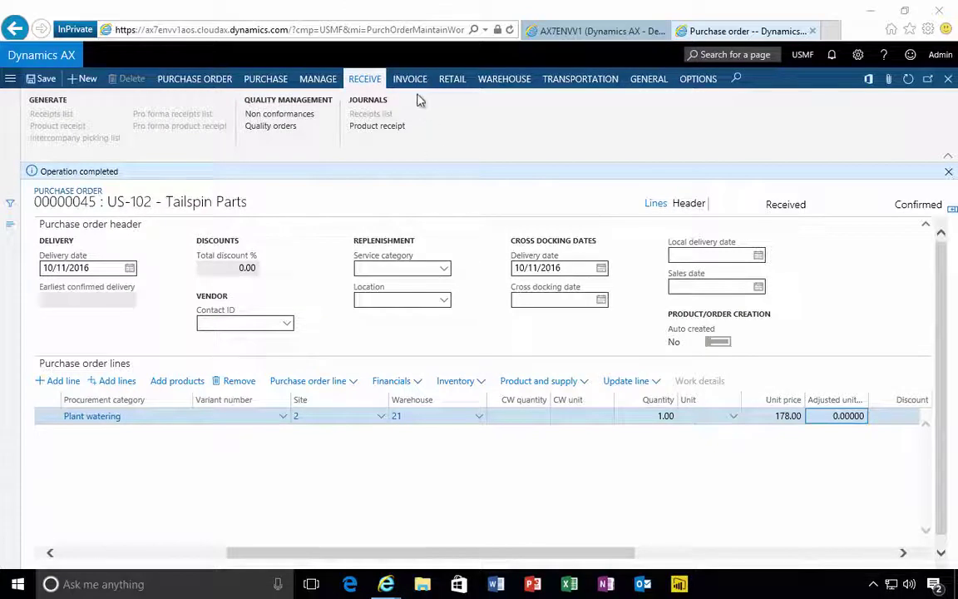
Step: Create a vendor invoice from the order with invoice number INVB1234
{"action": "left_click", "coordinate": [407, 80]}
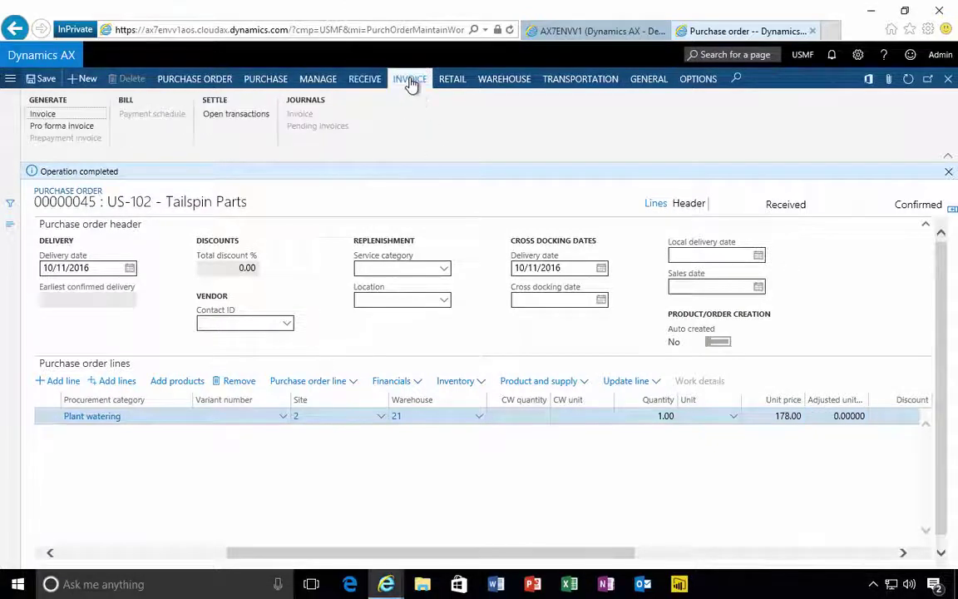
{"action": "left_click", "coordinate": [52, 121]}
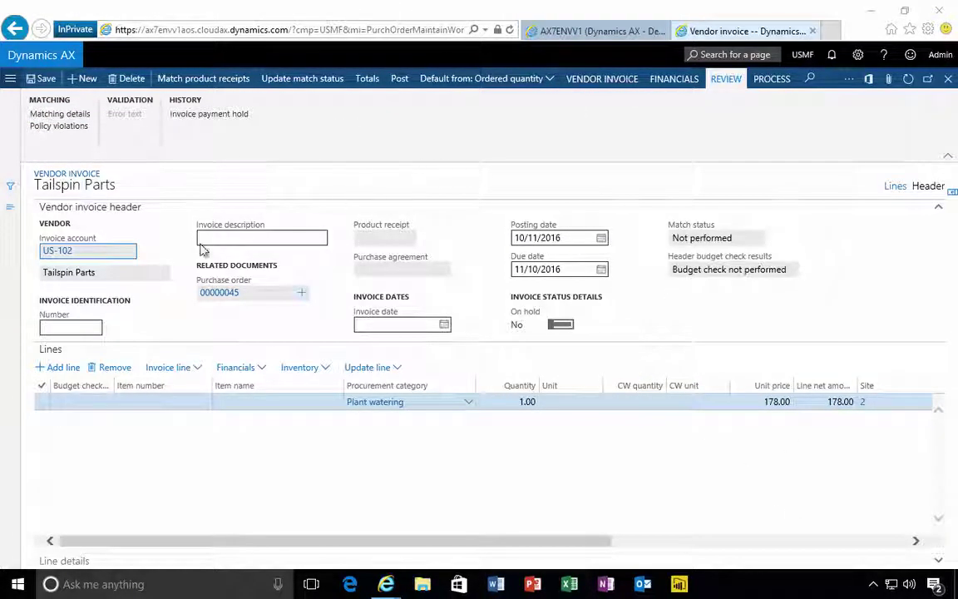
{"action": "left_click", "coordinate": [68, 327]}
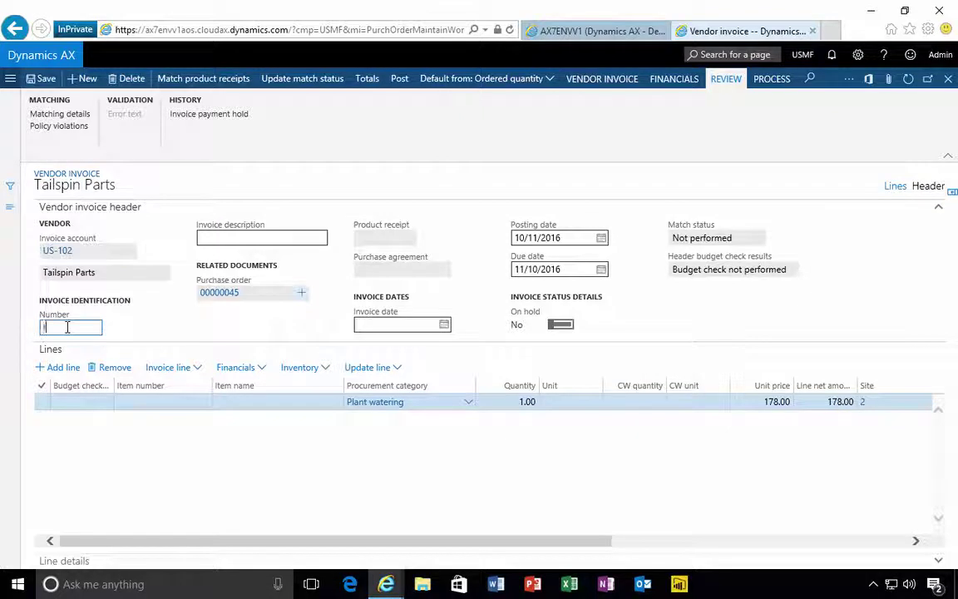
{"action": "type", "text": "INVB1234"}
{"action": "key", "text": "Tab"}
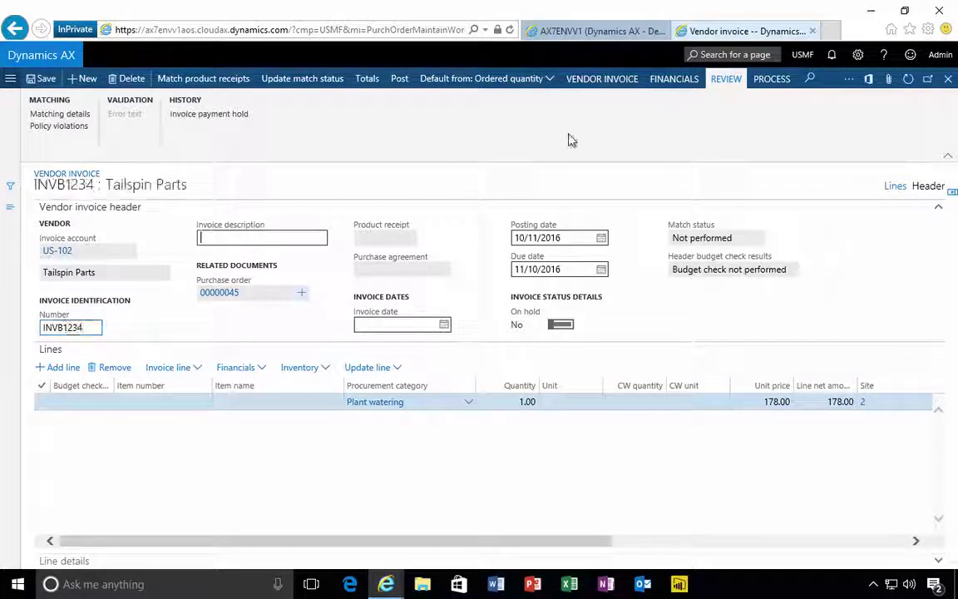
Step: Leave the invoice line quantity default at Ordered quantity and show the Financials actions
{"action": "left_click", "coordinate": [550, 81]}
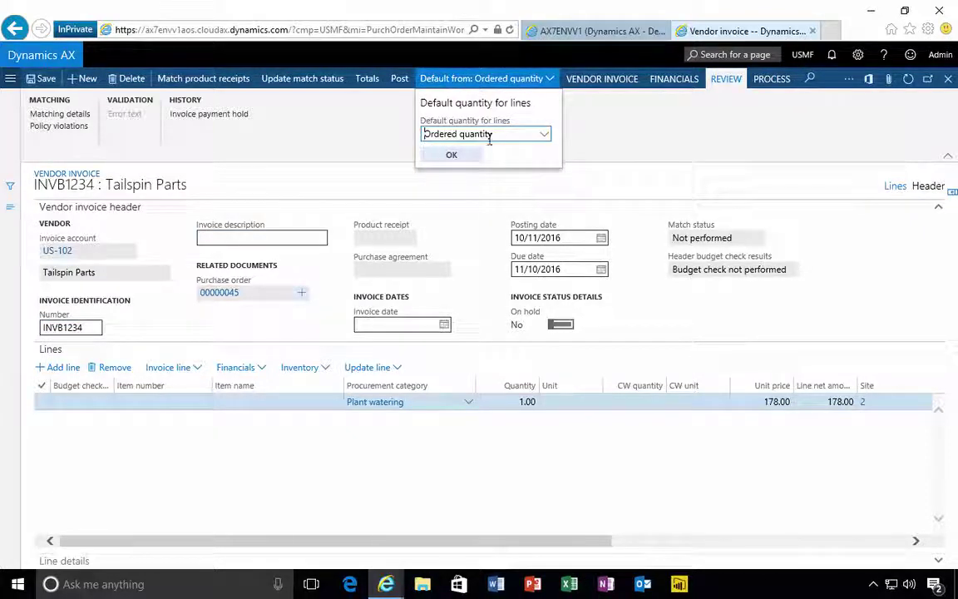
{"action": "left_click", "coordinate": [593, 145]}
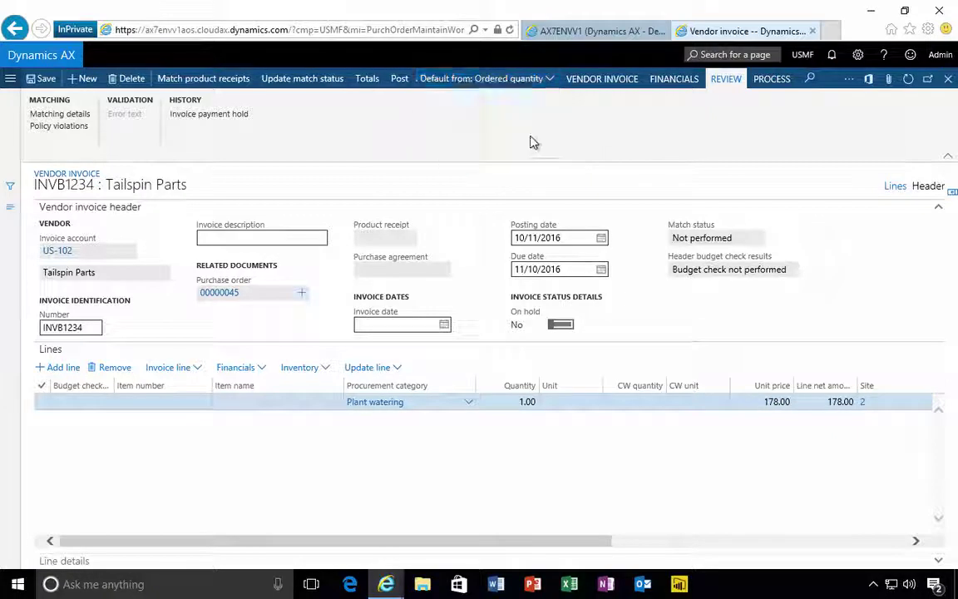
{"action": "left_click", "coordinate": [684, 87]}
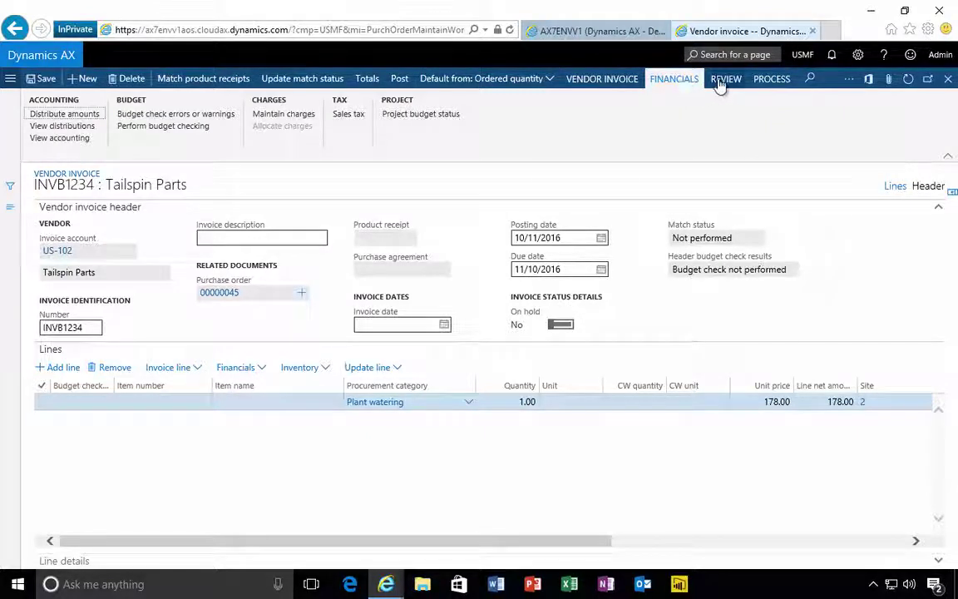
Step: Check that invoice INVB1234's matching details show Passed, then post the invoice
{"action": "left_click", "coordinate": [723, 81]}
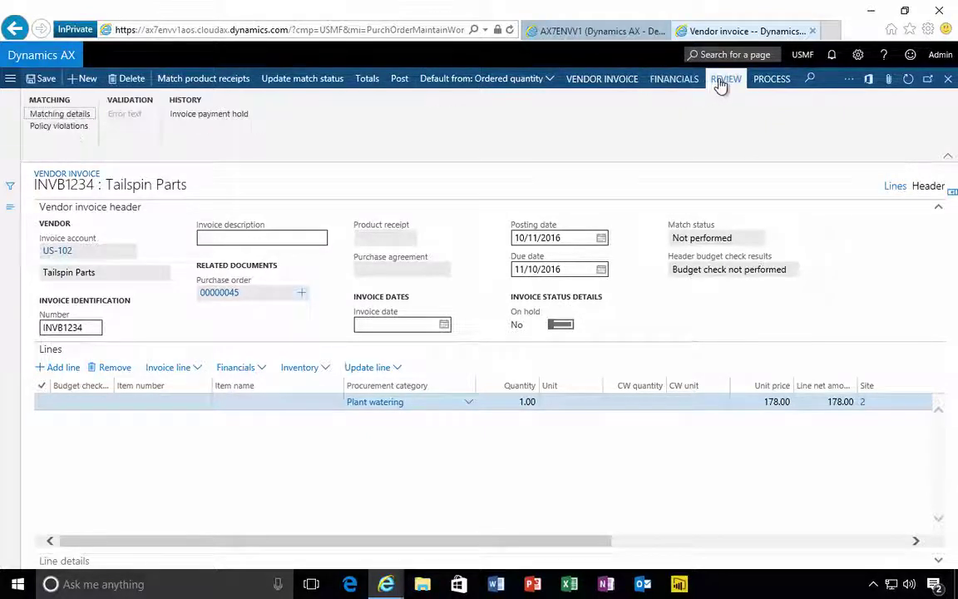
{"action": "left_click", "coordinate": [60, 114]}
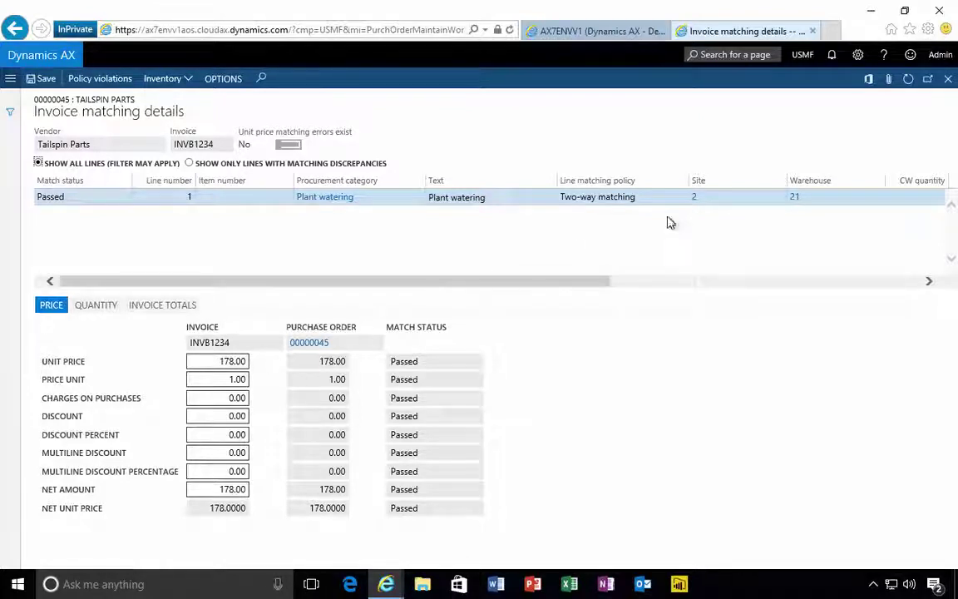
{"action": "left_click", "coordinate": [947, 79]}
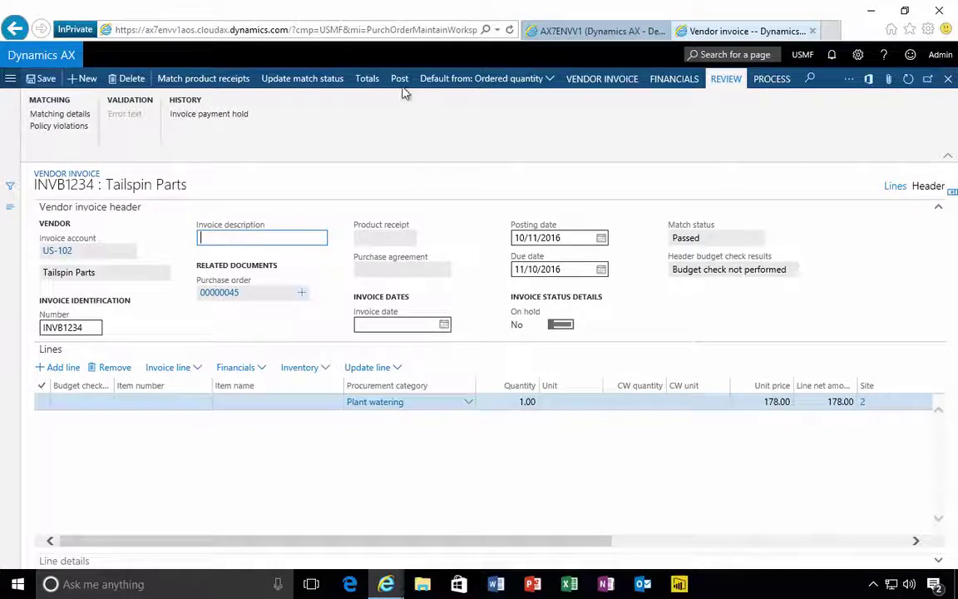
{"action": "left_click", "coordinate": [400, 81]}
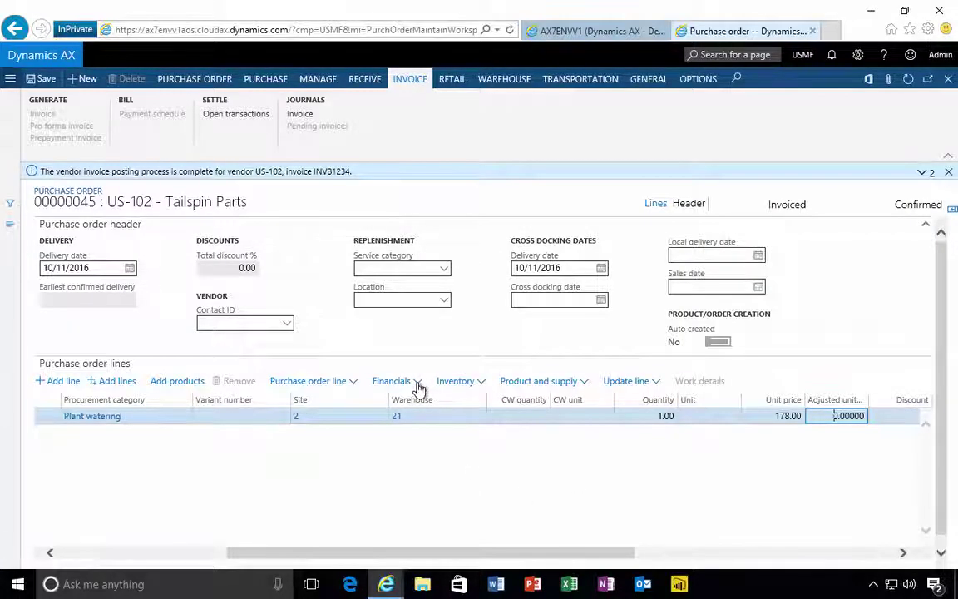
{"action": "left_click", "coordinate": [416, 367]}
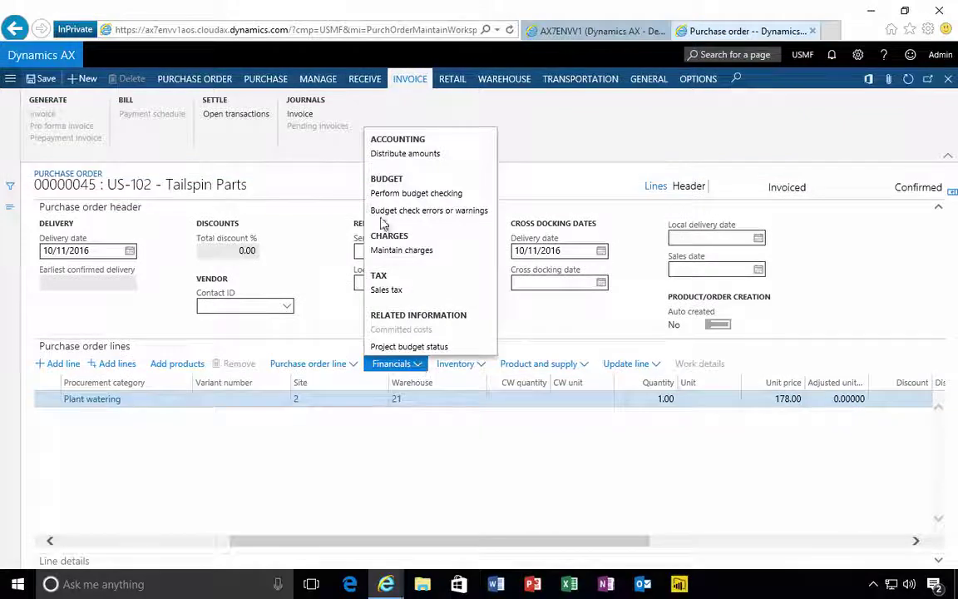
{"action": "left_click", "coordinate": [433, 155]}
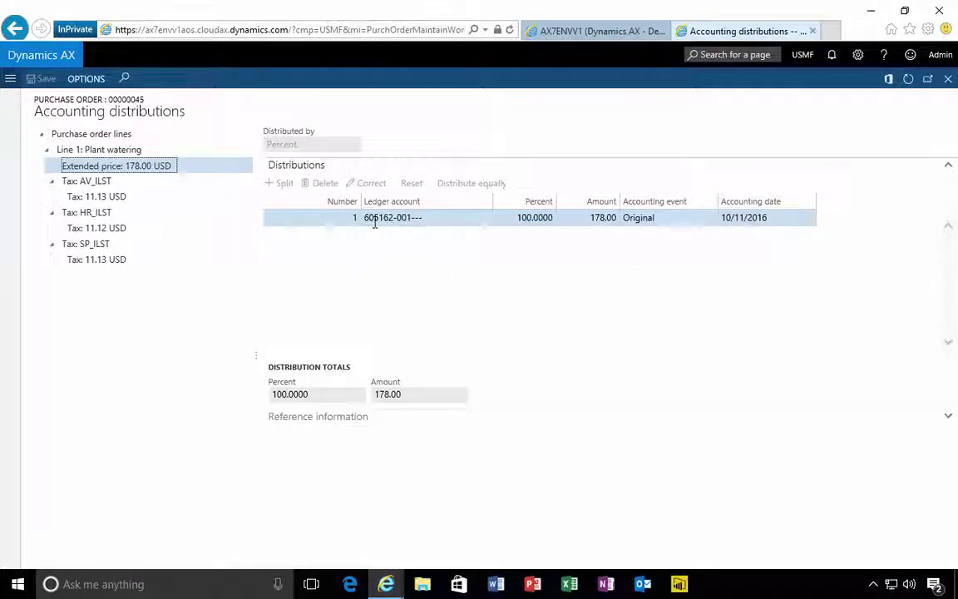
{"action": "mouse_move", "coordinate": [374, 220]}
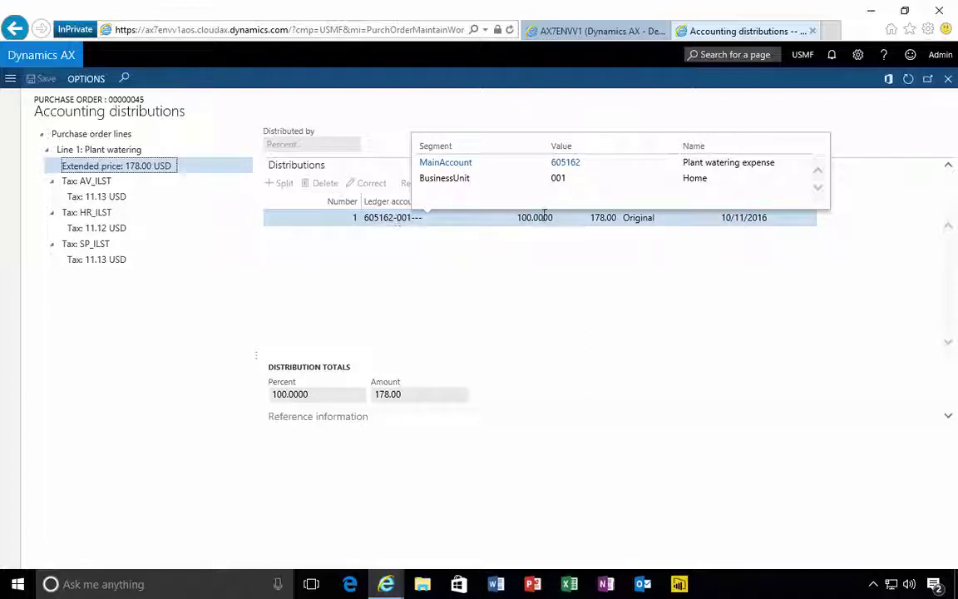
{"action": "left_click", "coordinate": [947, 79]}
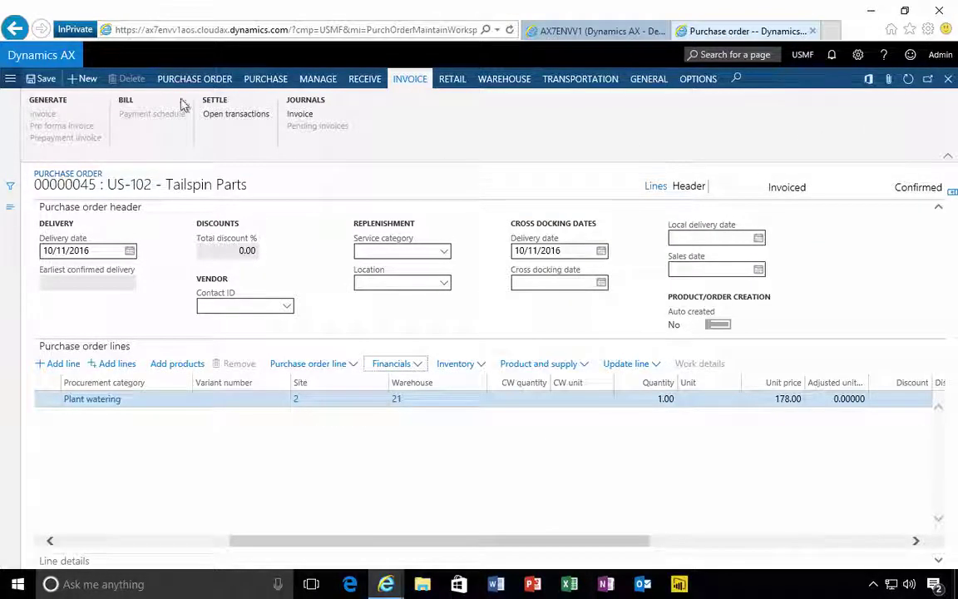
Step: Filter the Accounting source explorer to account 605162 and review the 178.00 expense and tax lines
{"action": "left_click", "coordinate": [947, 79]}
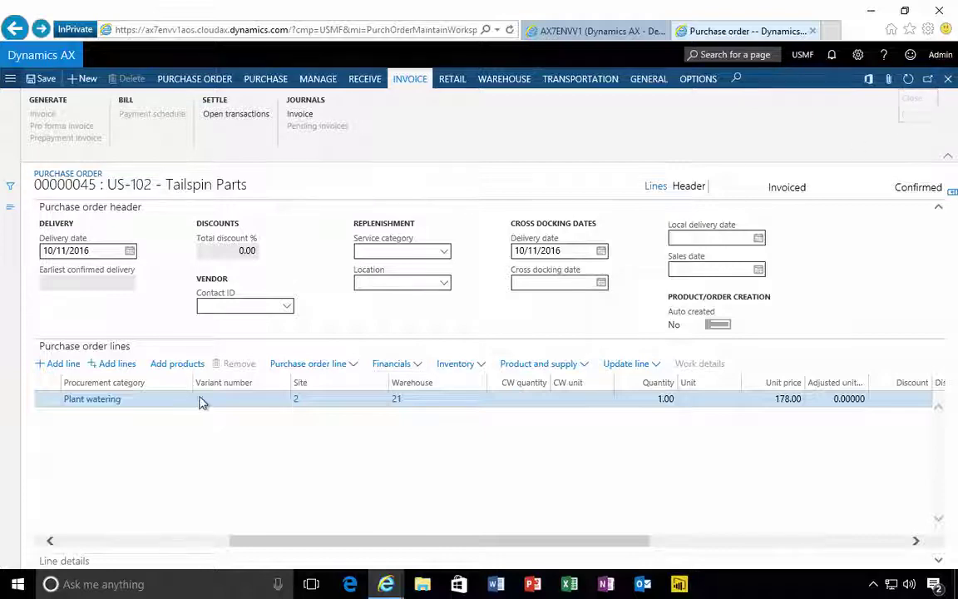
{"action": "left_click", "coordinate": [11, 79]}
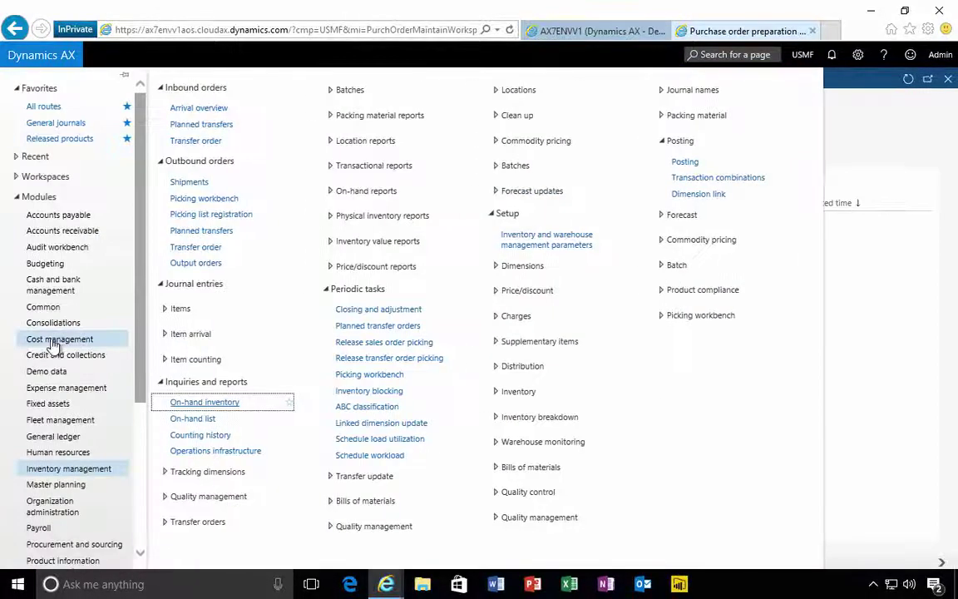
{"action": "left_click", "coordinate": [67, 438]}
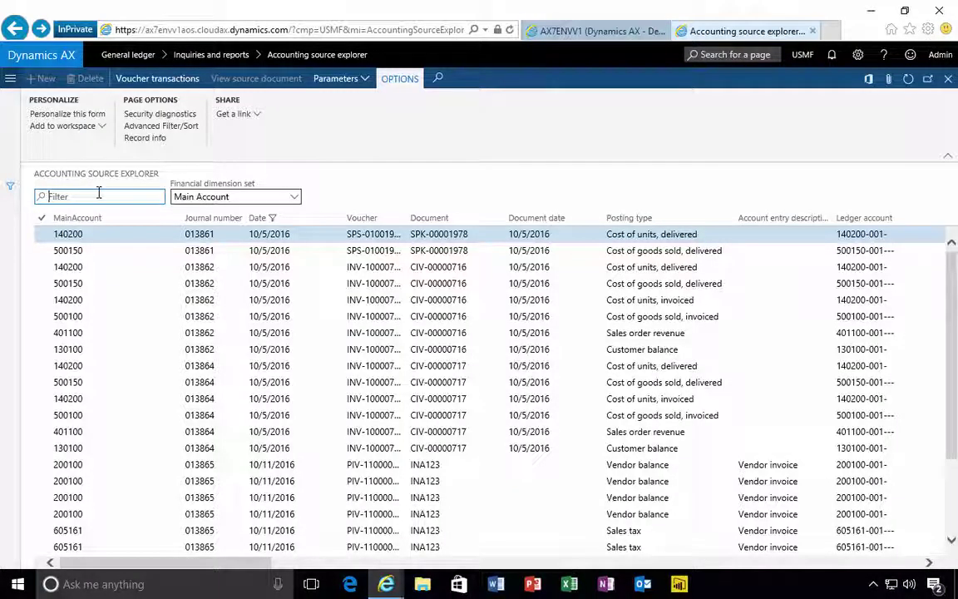
{"action": "type", "text": "60516"}
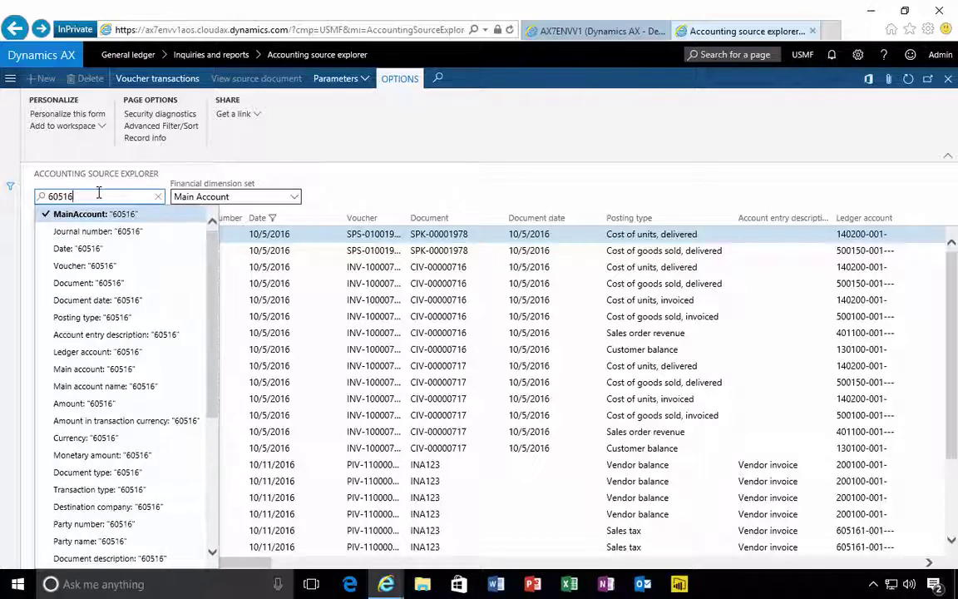
{"action": "type", "text": "2"}
{"action": "key", "text": "Return"}
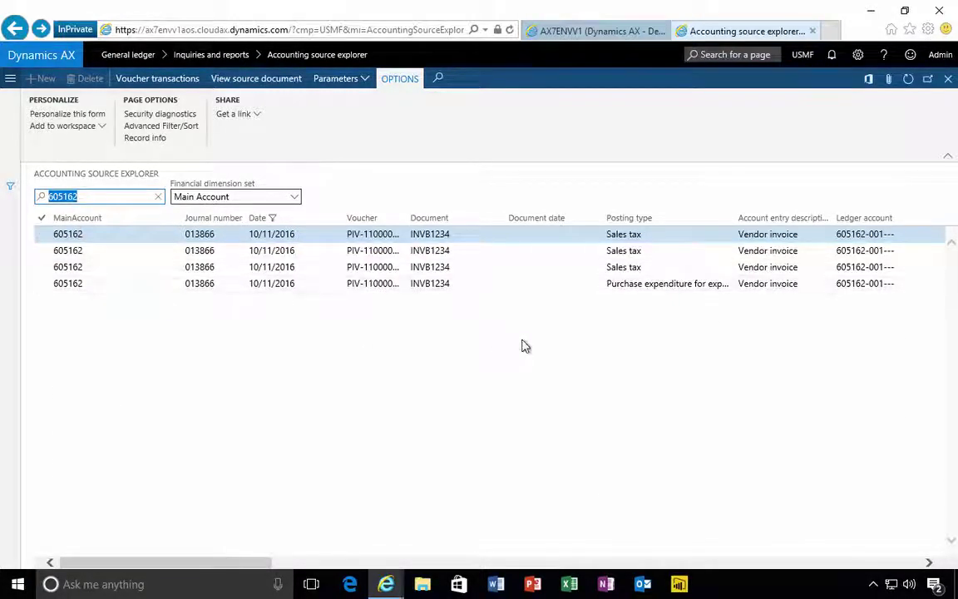
{"action": "left_click", "coordinate": [660, 283]}
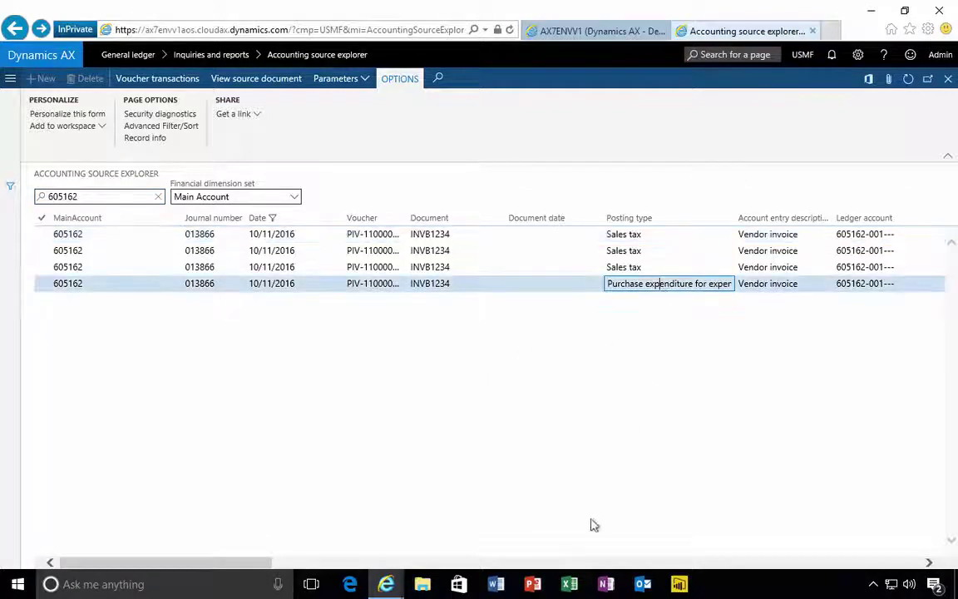
{"action": "left_click_drag", "start_coordinate": [228, 563], "coordinate": [420, 505]}
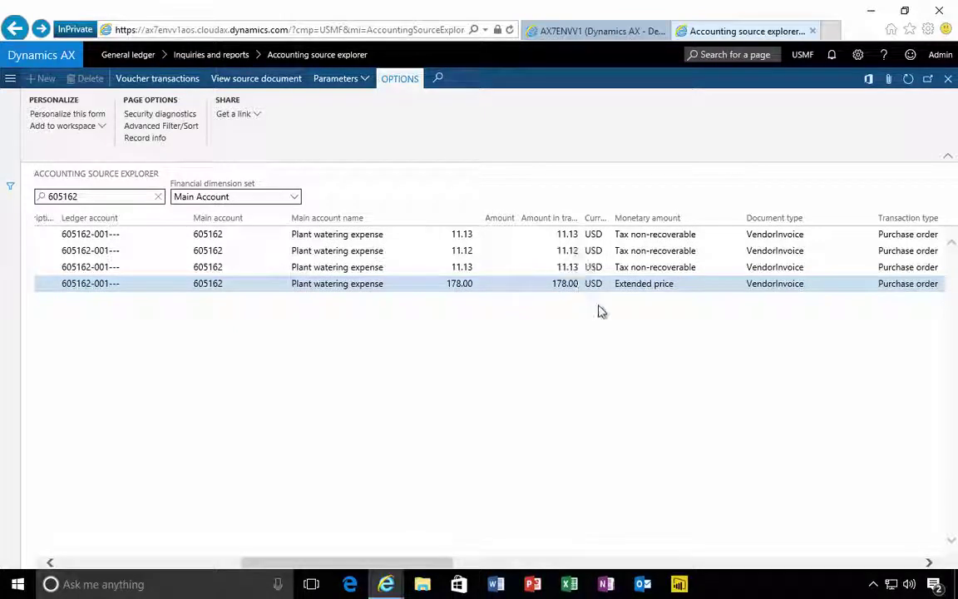
Step: Close the Accounting source explorer and list the Inventory management module's pages in navigation
{"action": "left_click", "coordinate": [949, 82]}
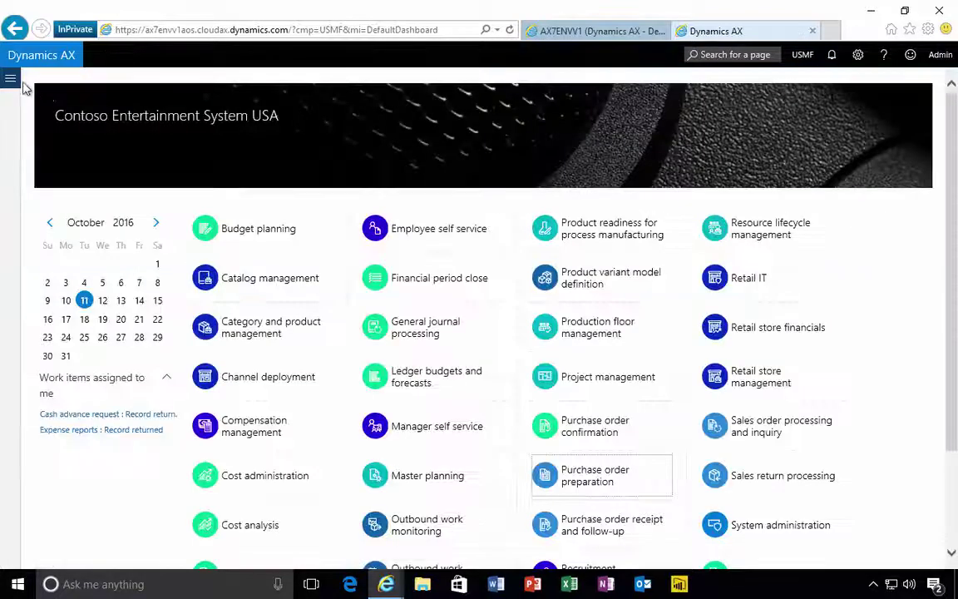
{"action": "left_click", "coordinate": [10, 79]}
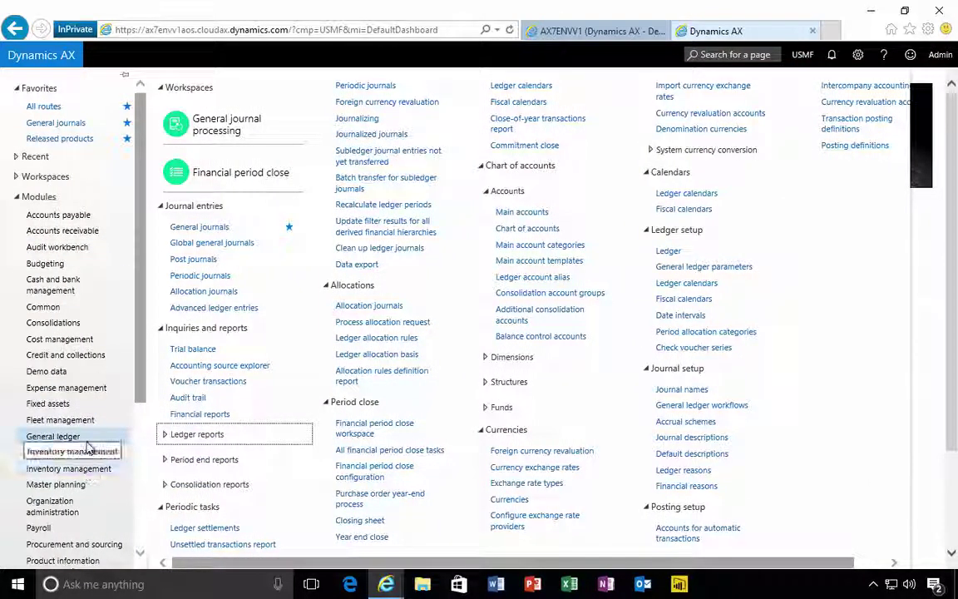
{"action": "left_click", "coordinate": [105, 544]}
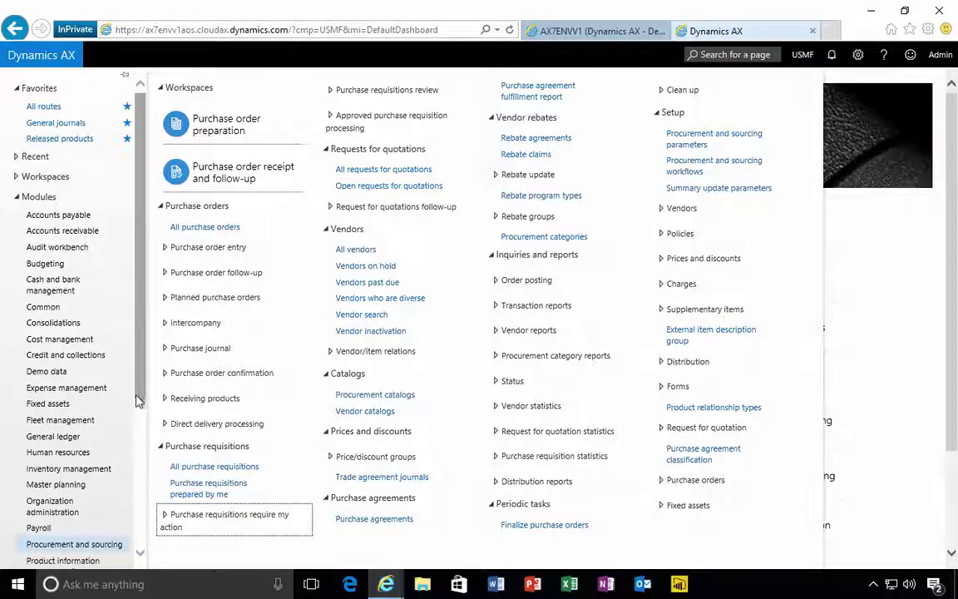
{"action": "left_click_drag", "start_coordinate": [138, 401], "coordinate": [141, 531]}
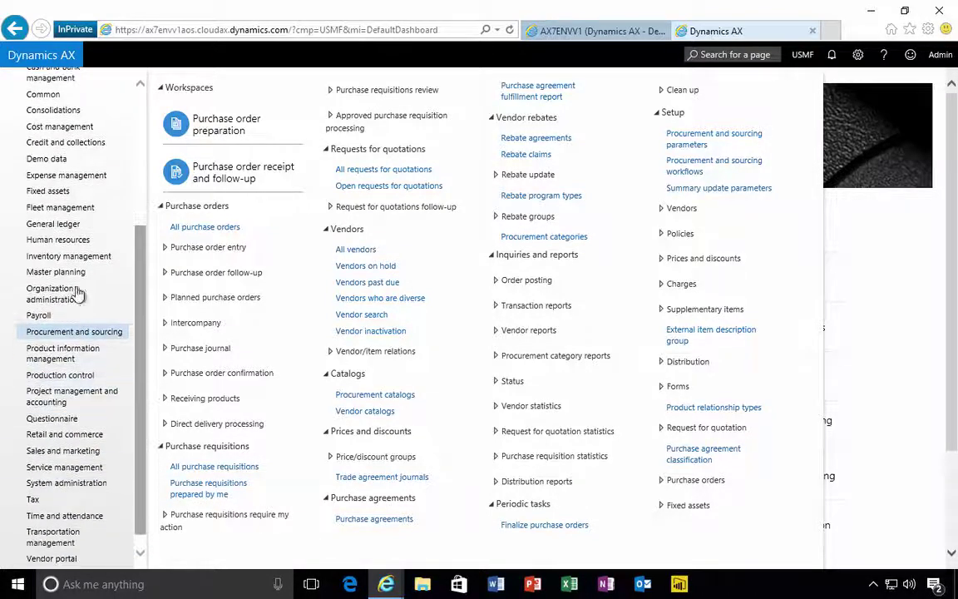
{"action": "left_click", "coordinate": [69, 257]}
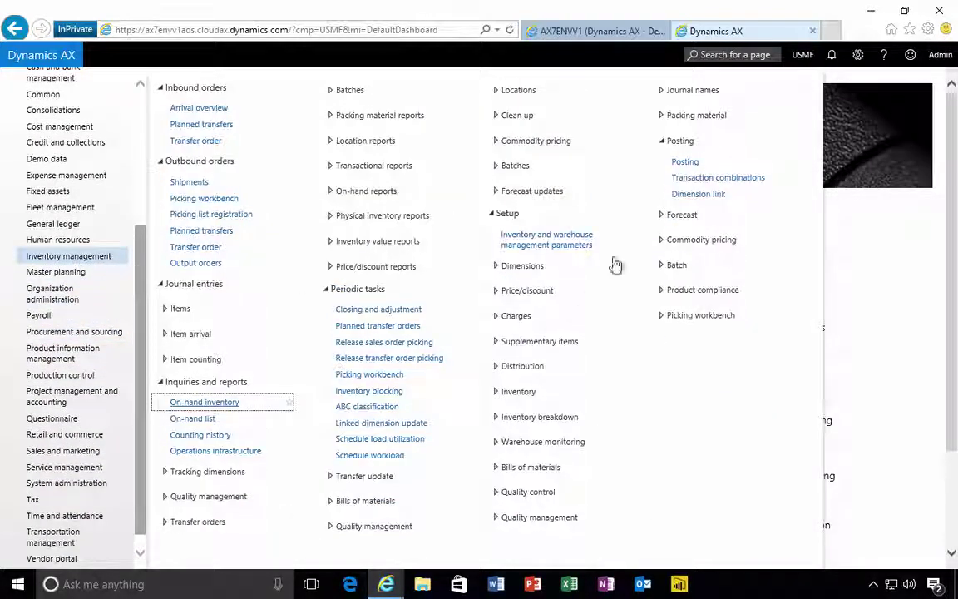